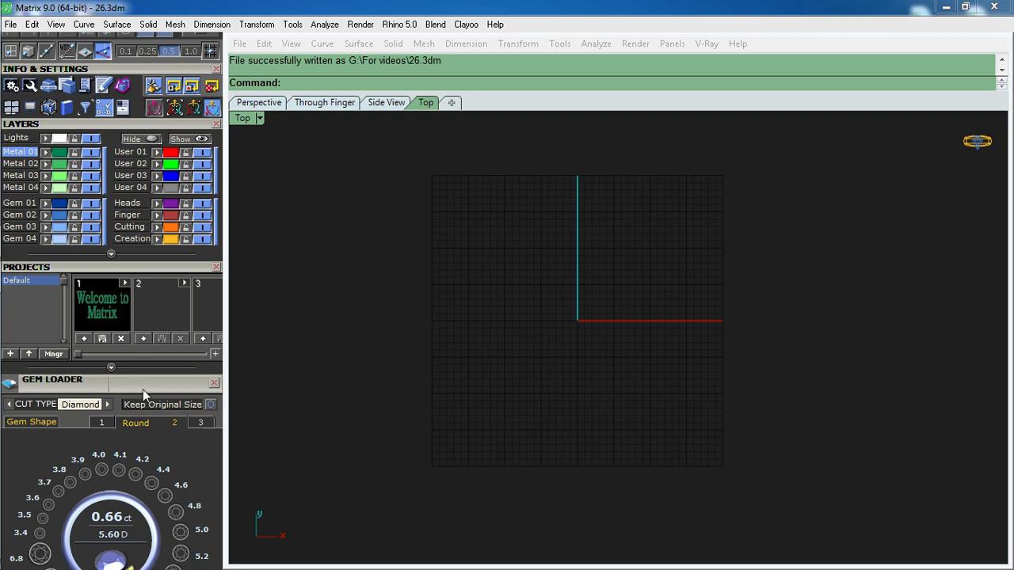
Load a 6.4 mm round diamond at the origin and create its gem profile curve
scroll(143, 389, "down", 3)
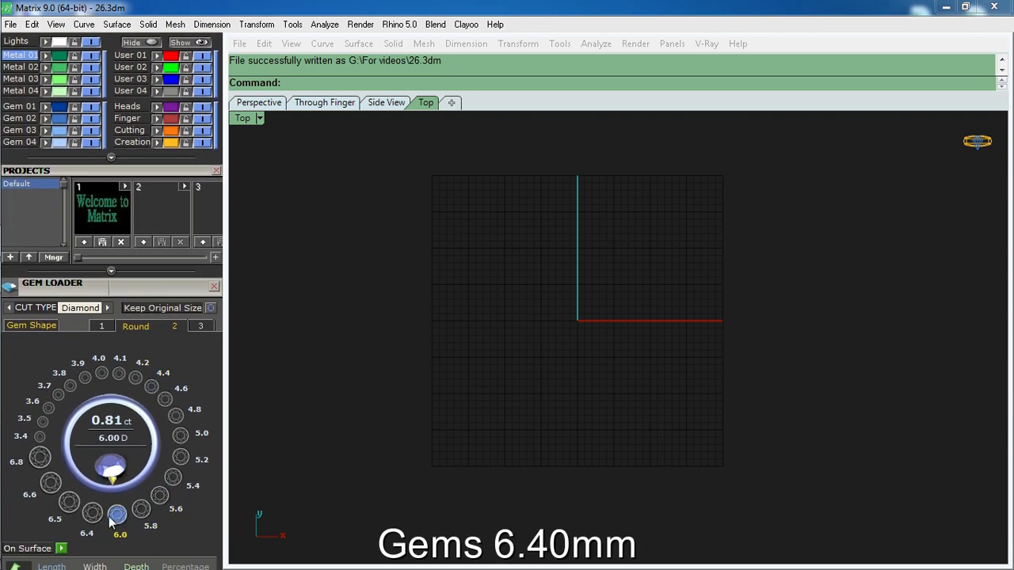
left_click(159, 495)
left_click(565, 330)
key("F6")
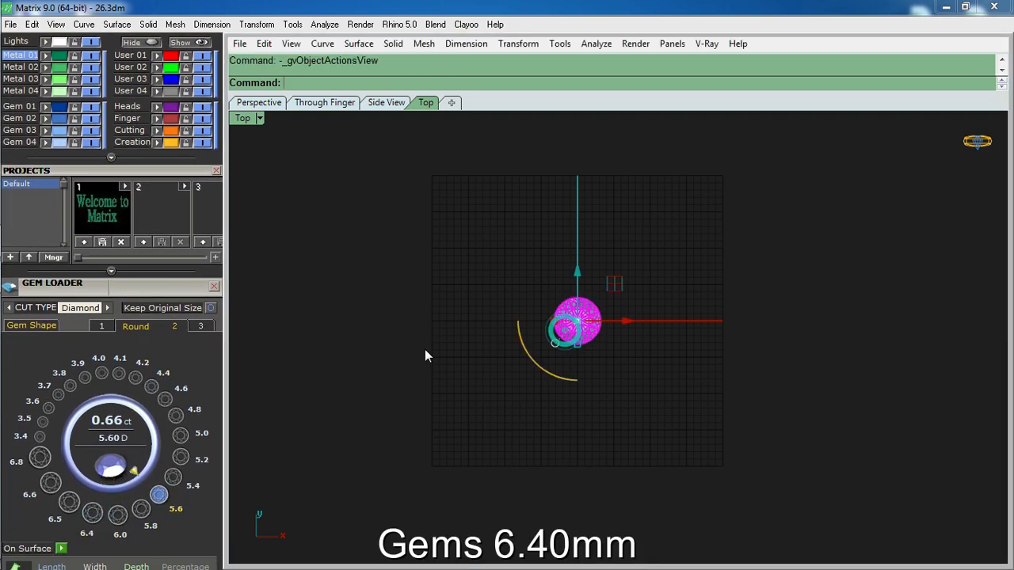
left_click(461, 445)
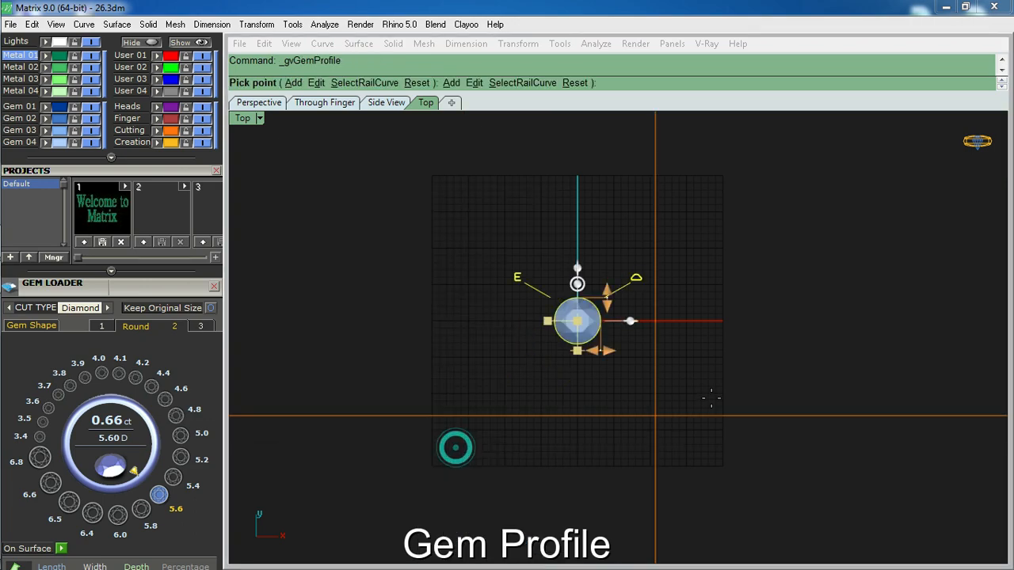
Offset the diamond's profile curve outward by 1.5 mm
left_click(604, 329)
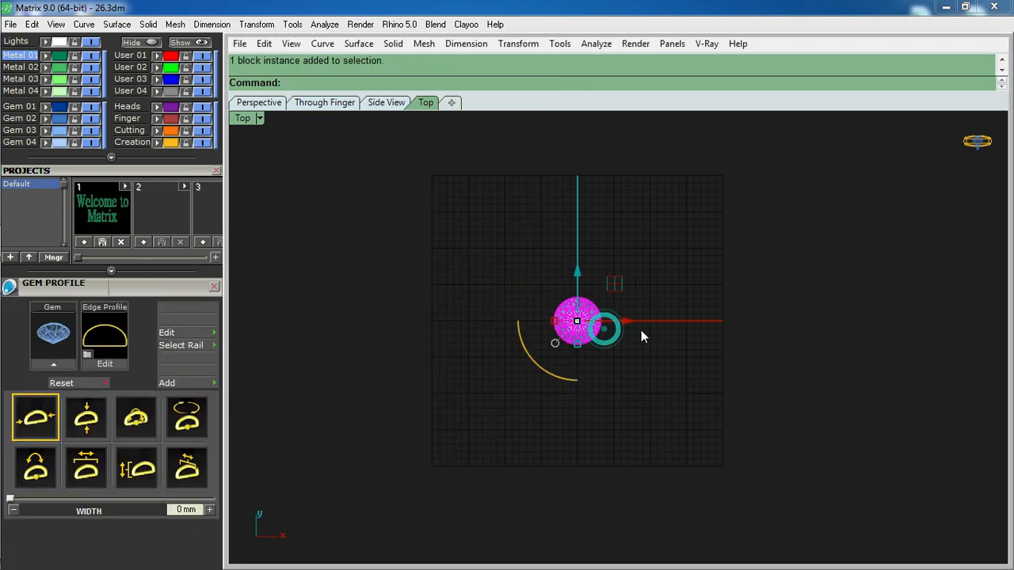
left_click(599, 334)
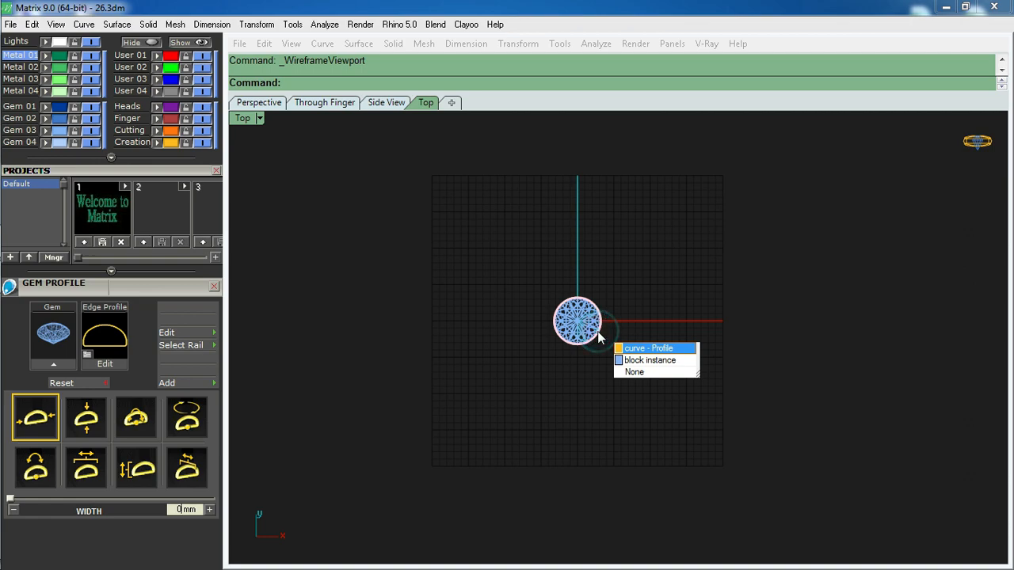
left_click(647, 348)
type("Offset")
key("Return")
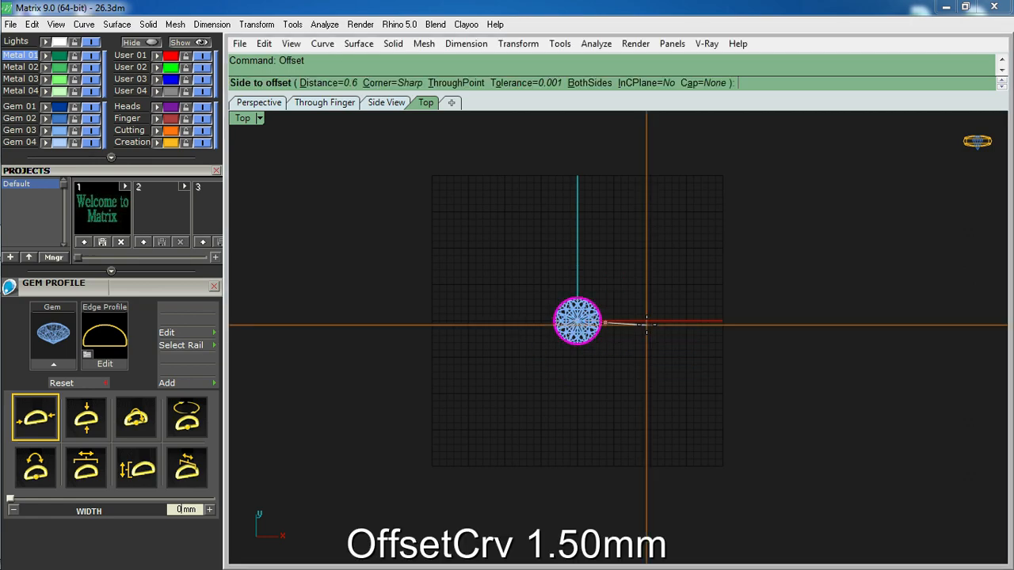
type("1.5")
key("Return")
left_click(646, 324)
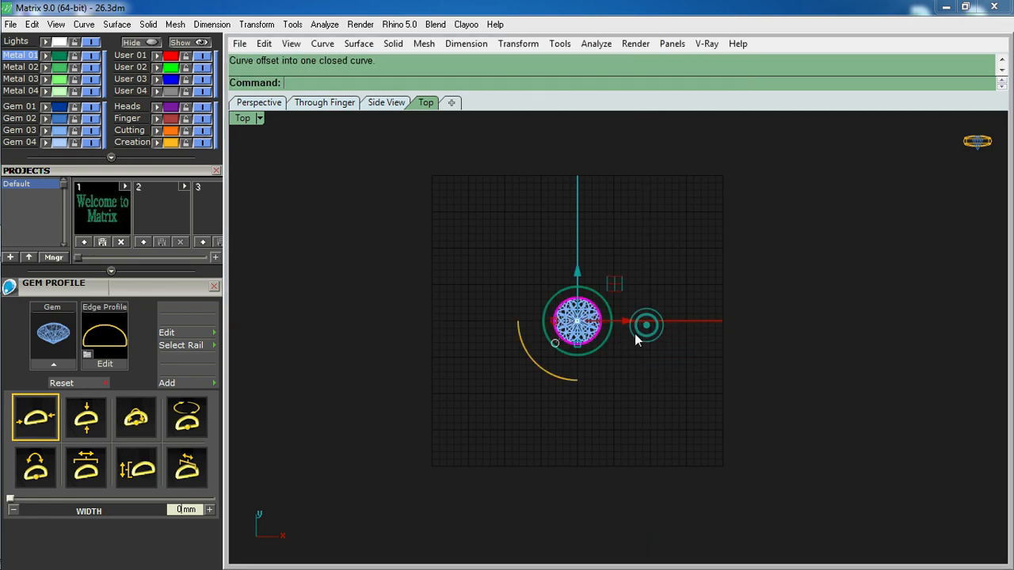
Extrude the profile curve and its offset together 1 mm downward as a solid ring around the diamond
left_click(609, 343, "shift")
key("ctrl+F2")
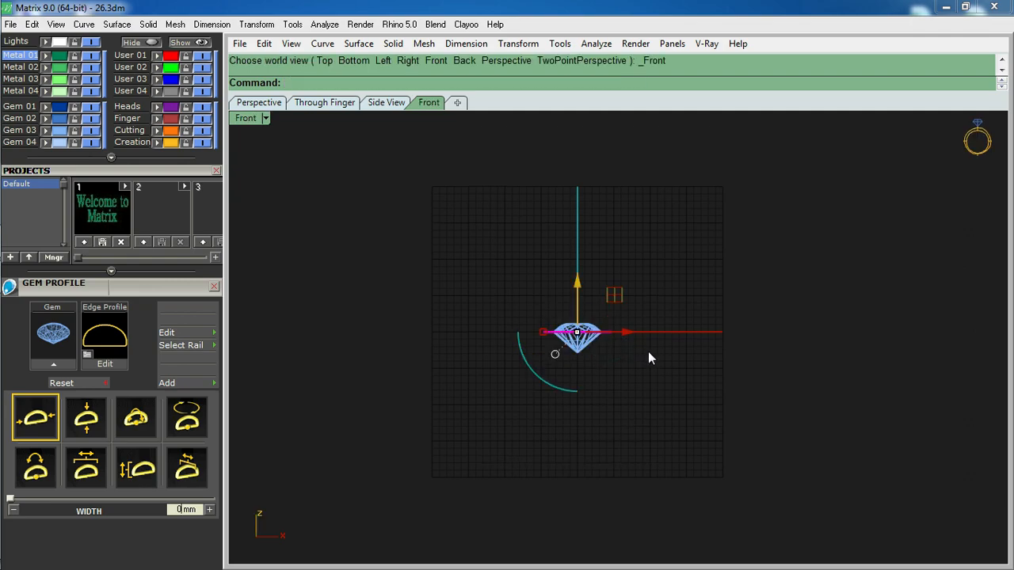
type("ExtrudeCrv")
key("Return")
type("-")
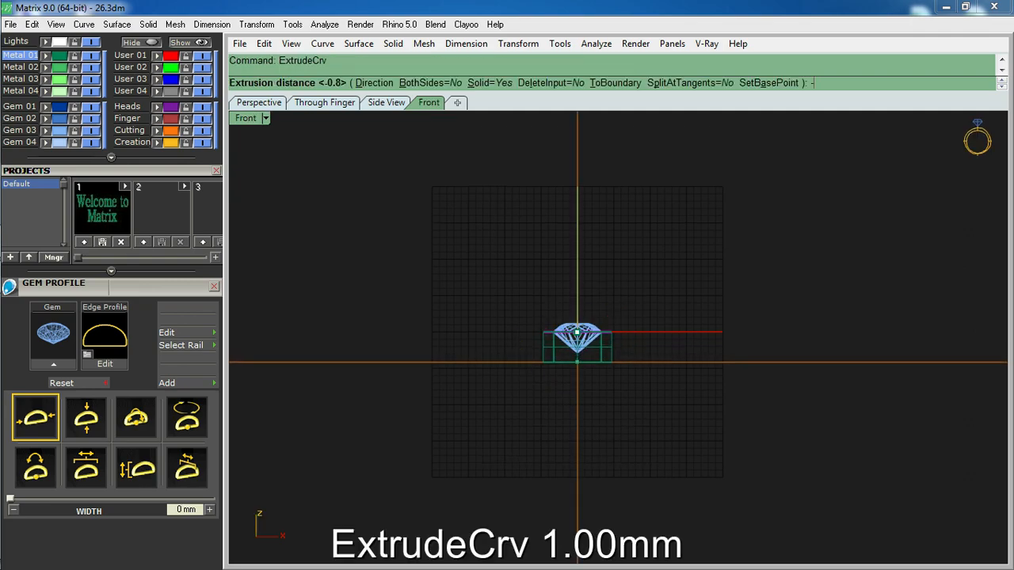
type("1")
key("Return")
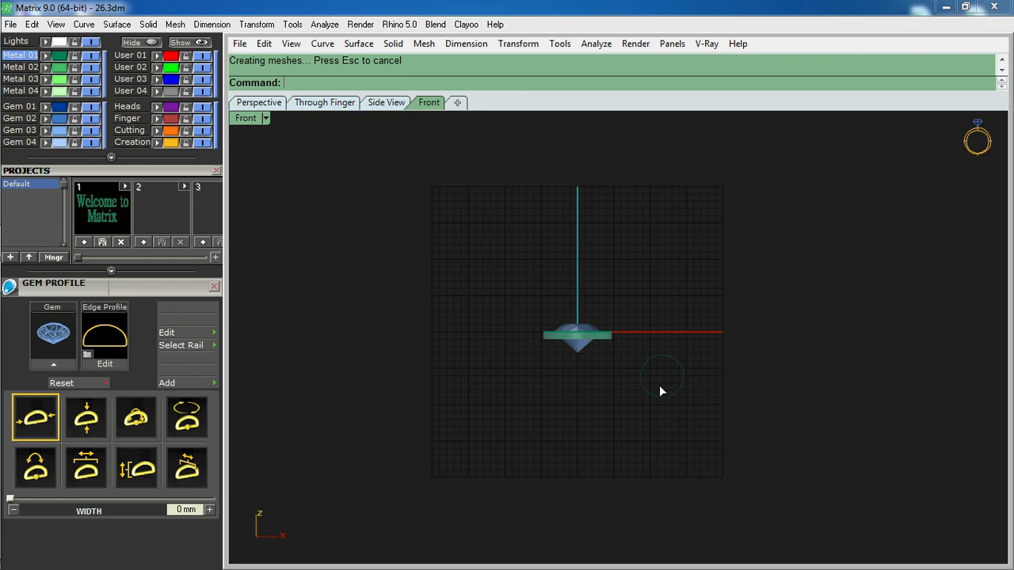
Extract a copy of the solid ring's top surface
key("ctrl+F1")
type("ExtractSrf")
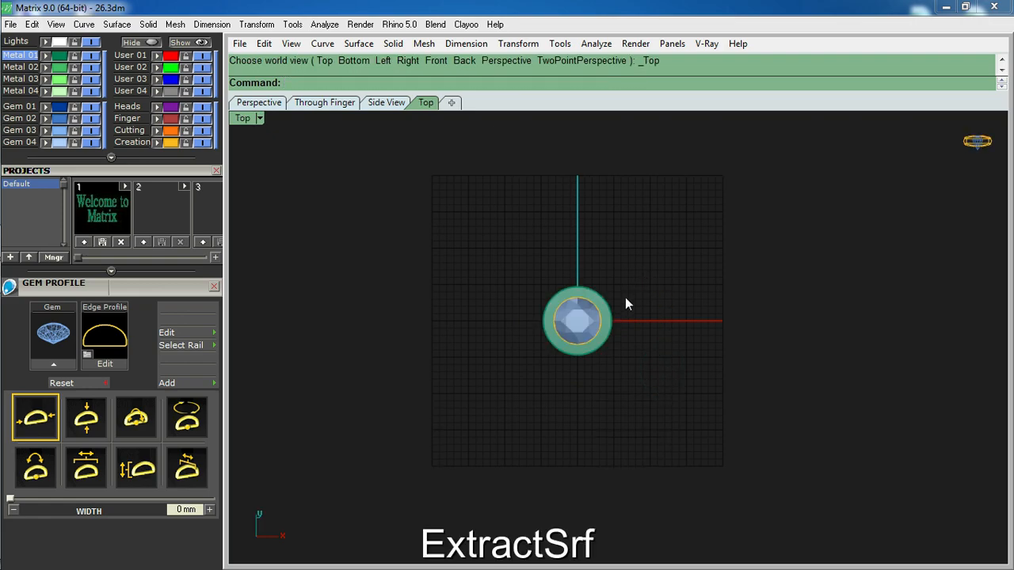
key("Return")
scroll(605, 314, "up", 5)
left_click(606, 316)
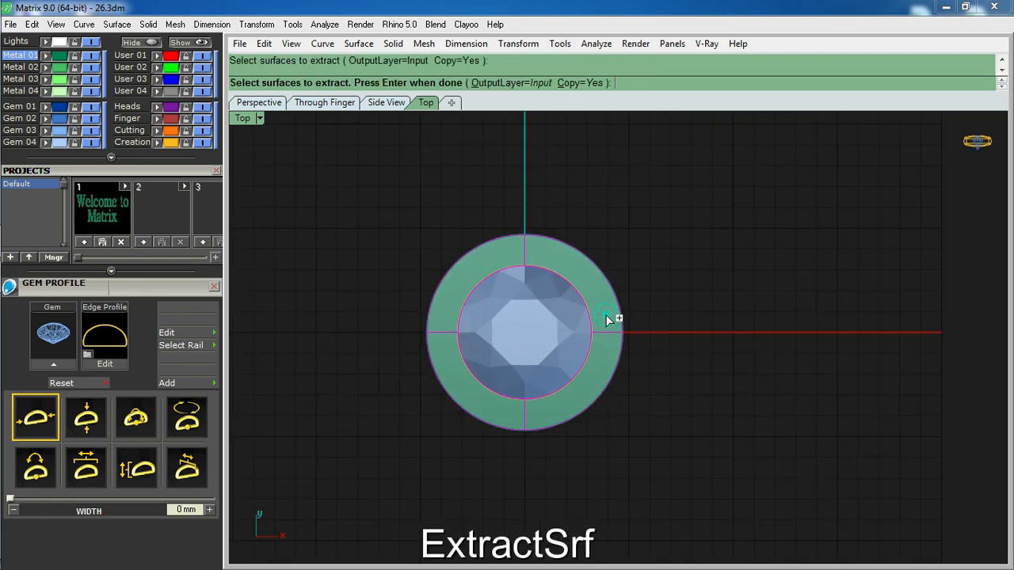
key("Return")
Lock the solid ring polysurface beneath the extracted top surface
right_click_drag(632, 457, 629, 334, "ctrl+shift")
left_click(615, 400)
left_click(576, 389)
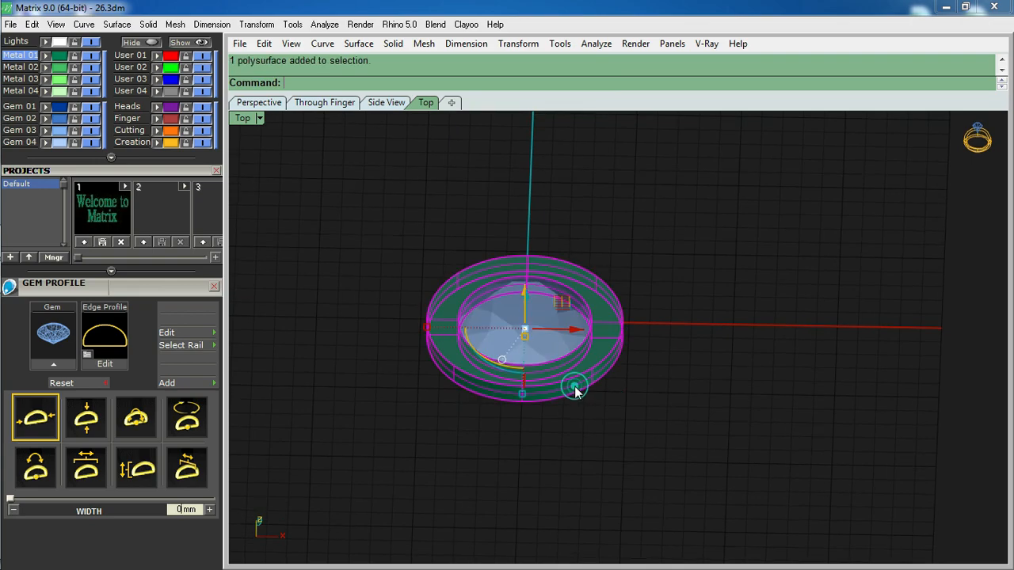
key("ctrl+l")
Draw a straight line from the origin along the Y axis past the ring and project it onto the extracted top surface
key("ctrl+F1")
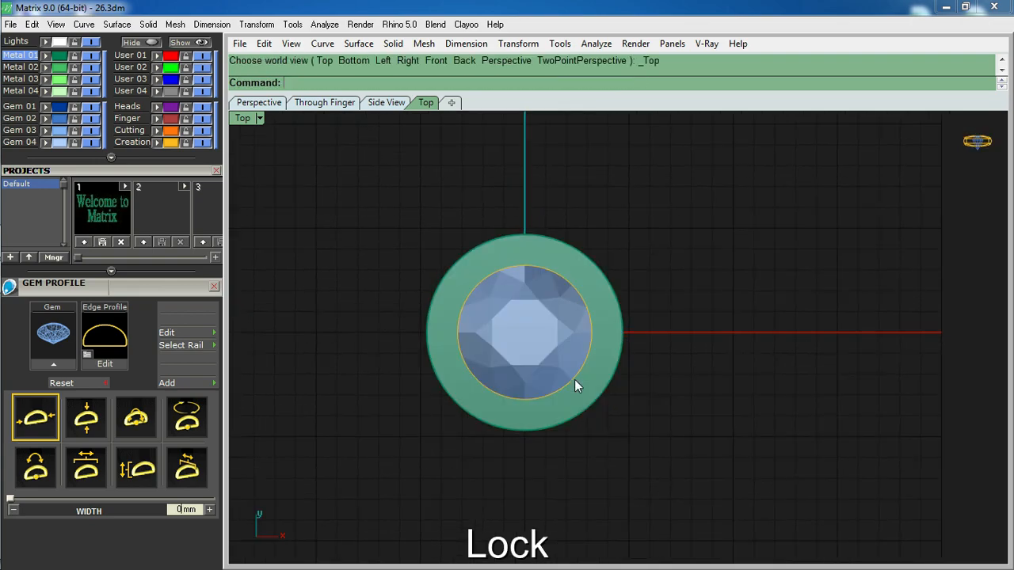
type("l0")
key("Return")
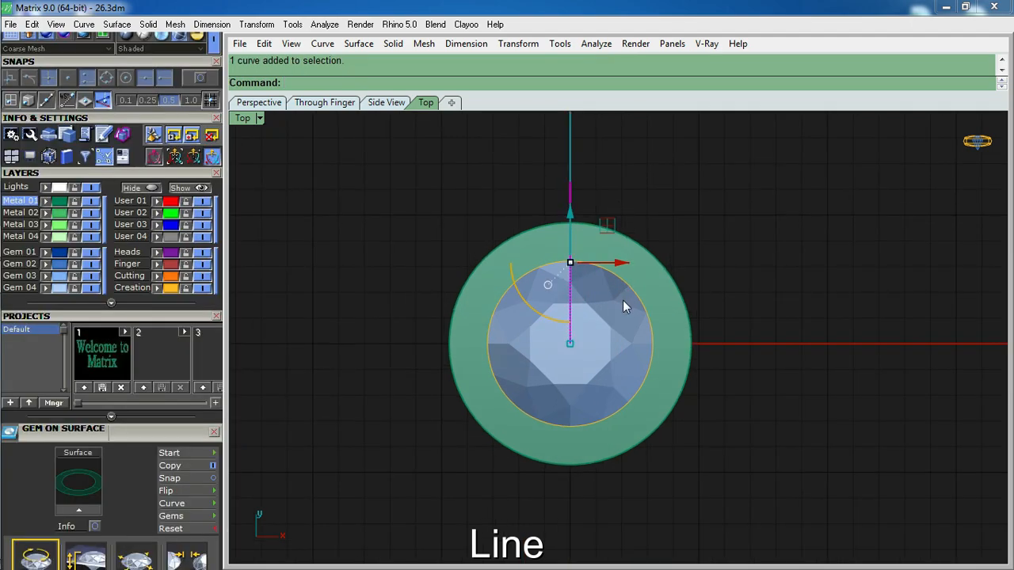
type("P")
key("Return")
left_click(614, 261)
key("Return")
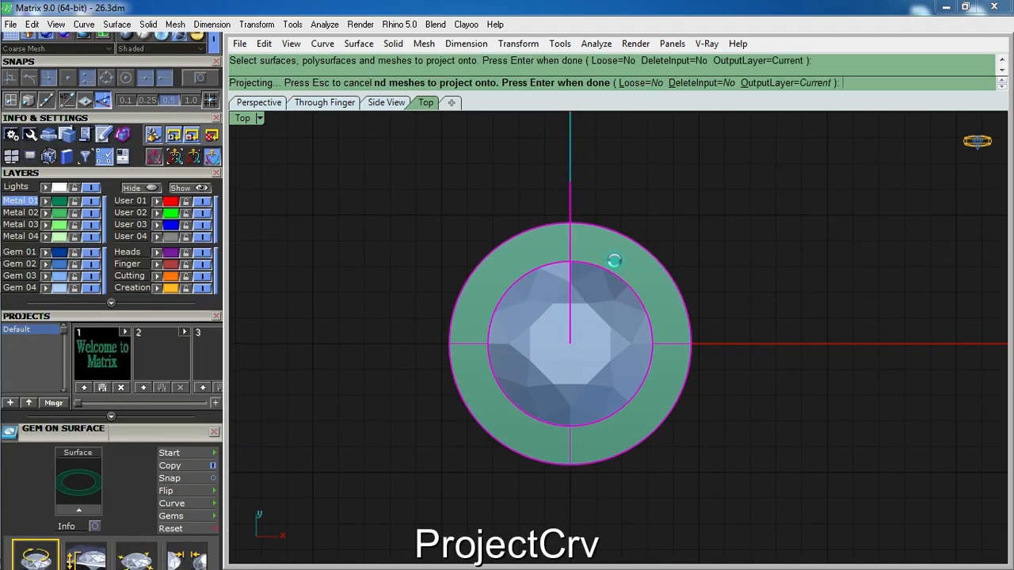
Delete the original construction line that extends past the ring, keeping its projection on the surface
left_click(591, 250)
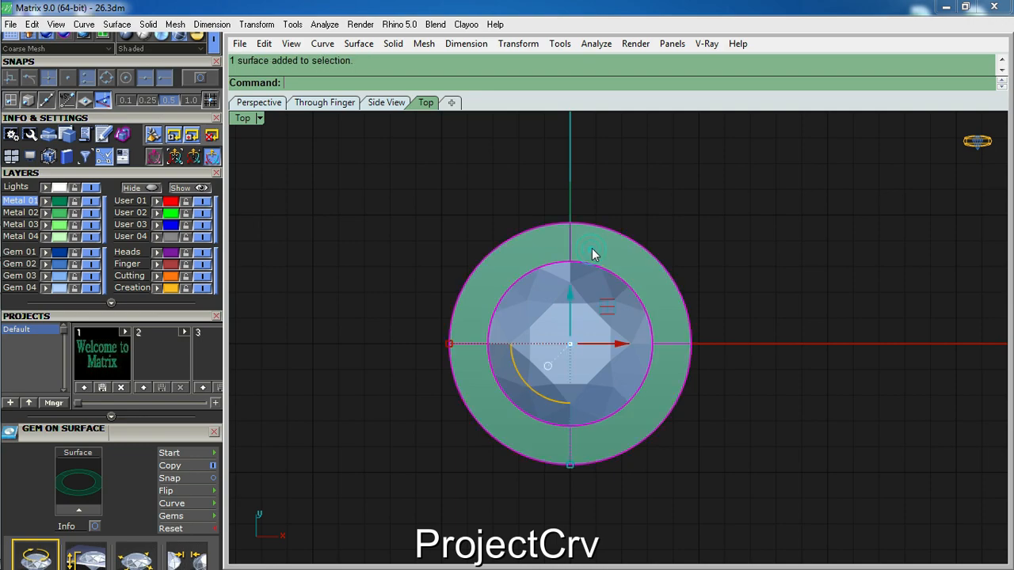
left_click_drag(624, 175, 500, 188)
key("Delete")
Place a 1.2 mm gem on the extracted surface at the midpoint of the projected line with Gem on Surface
left_click(600, 241)
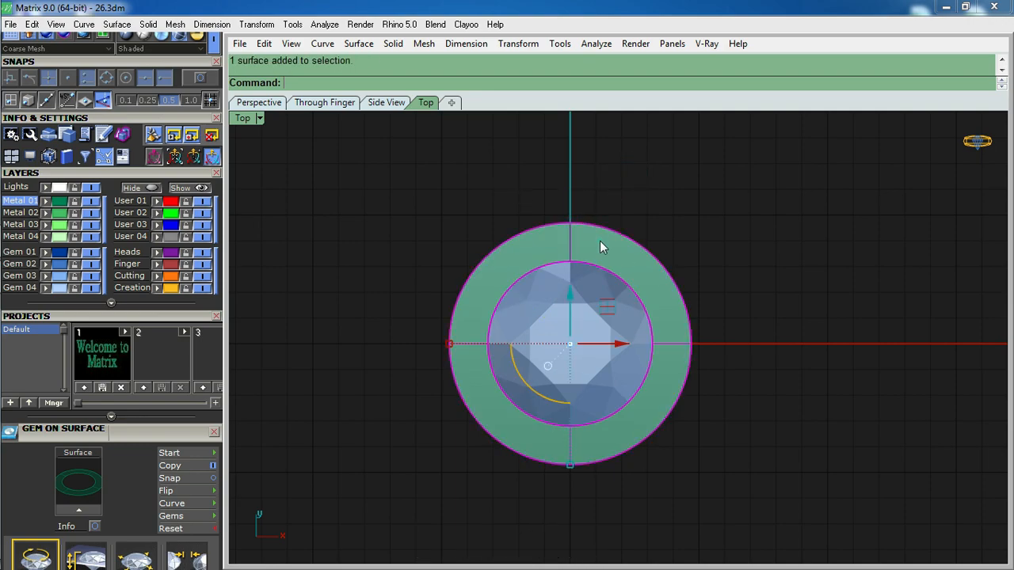
middle_click(600, 240)
left_click(636, 260)
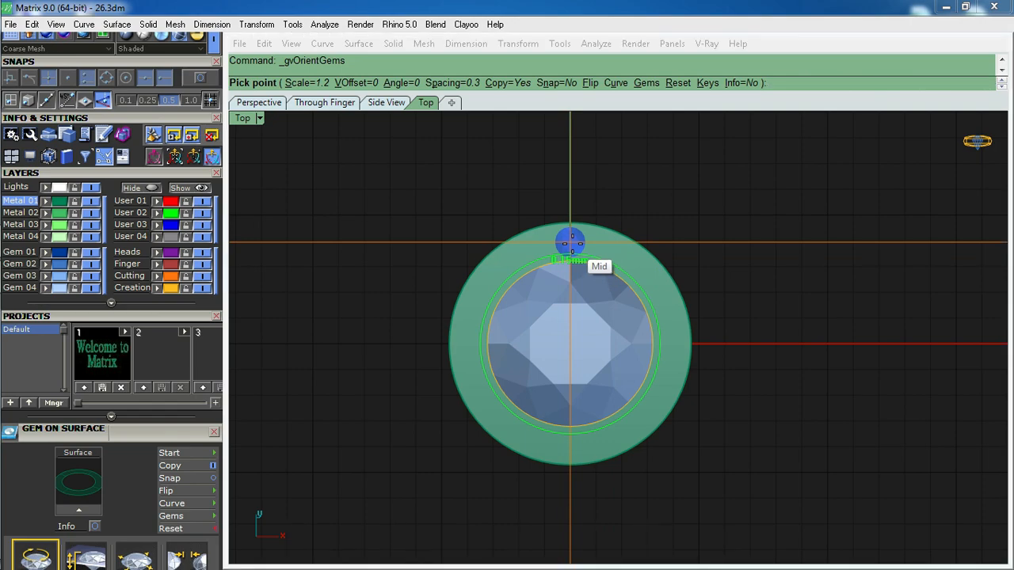
left_click(571, 244)
Polar-array the small gem around the origin with 18 items over 360 degrees
scroll(571, 243, "up", 2)
key("ctrl+alt+w")
scroll(590, 246, "up", 4)
left_click(589, 247)
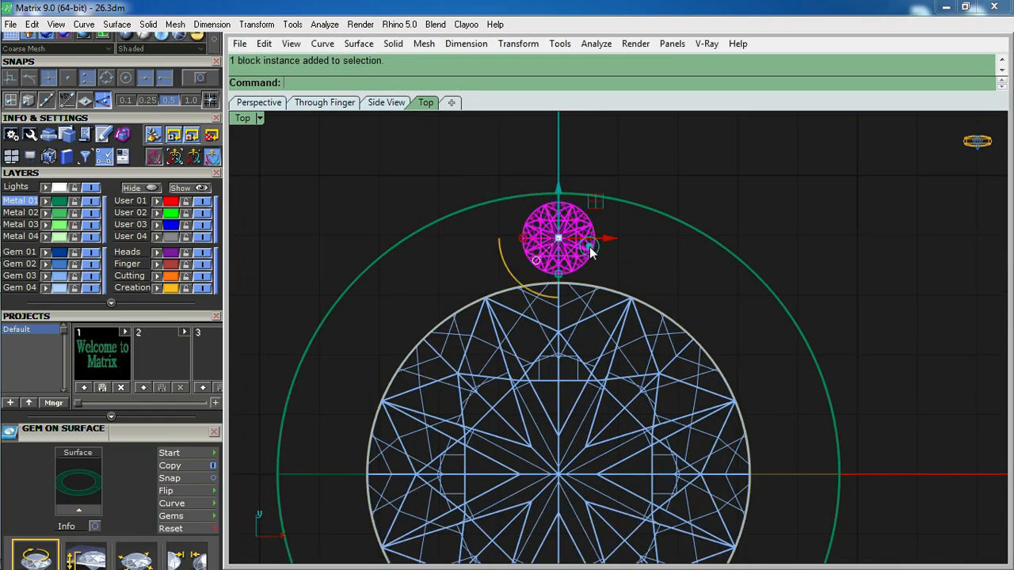
type("A0")
key("Return")
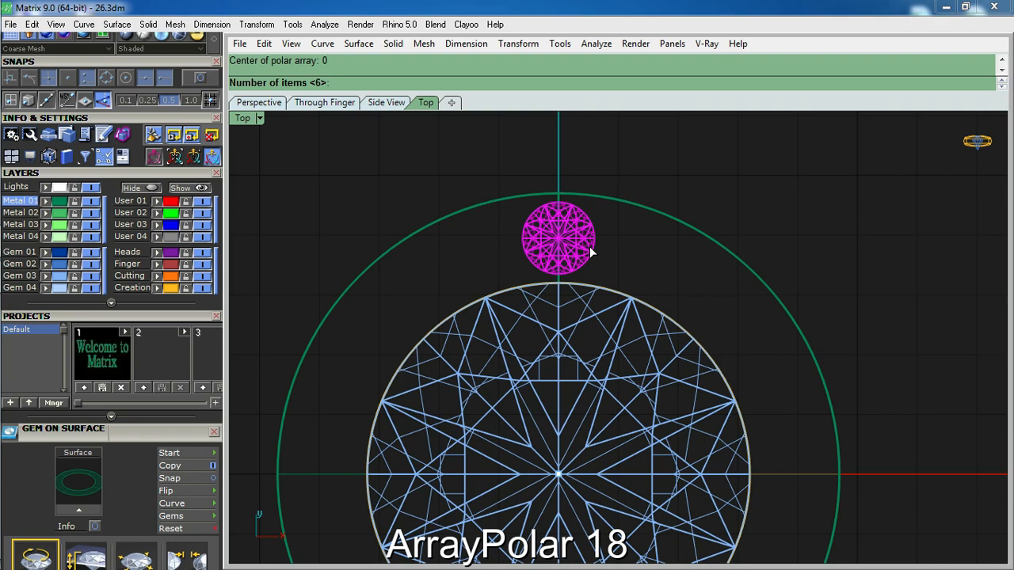
type("18")
key("Return")
key("Return")
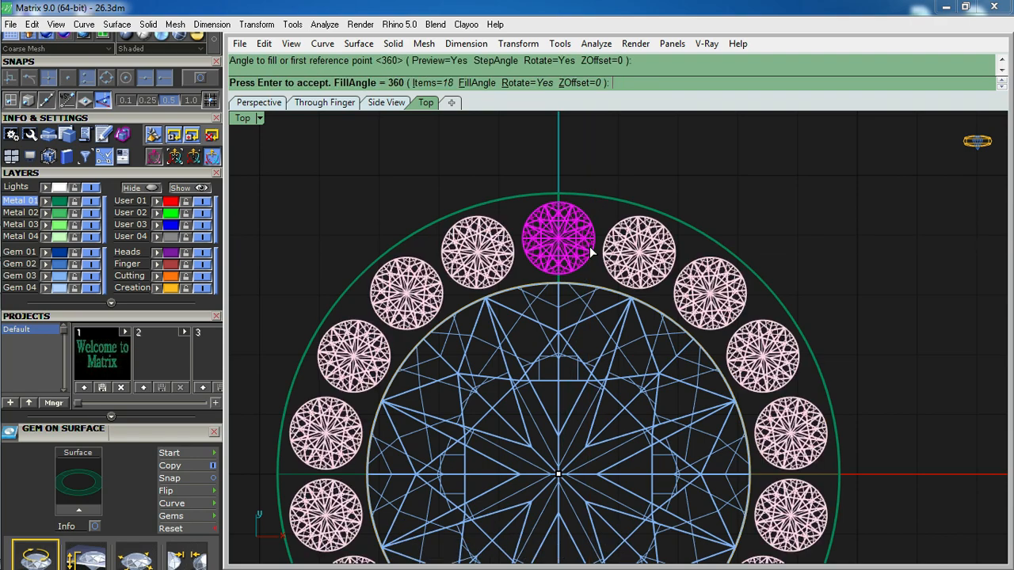
key("Return")
Group the small halo gems surrounding the centre diamond
scroll(563, 257, "down", 8)
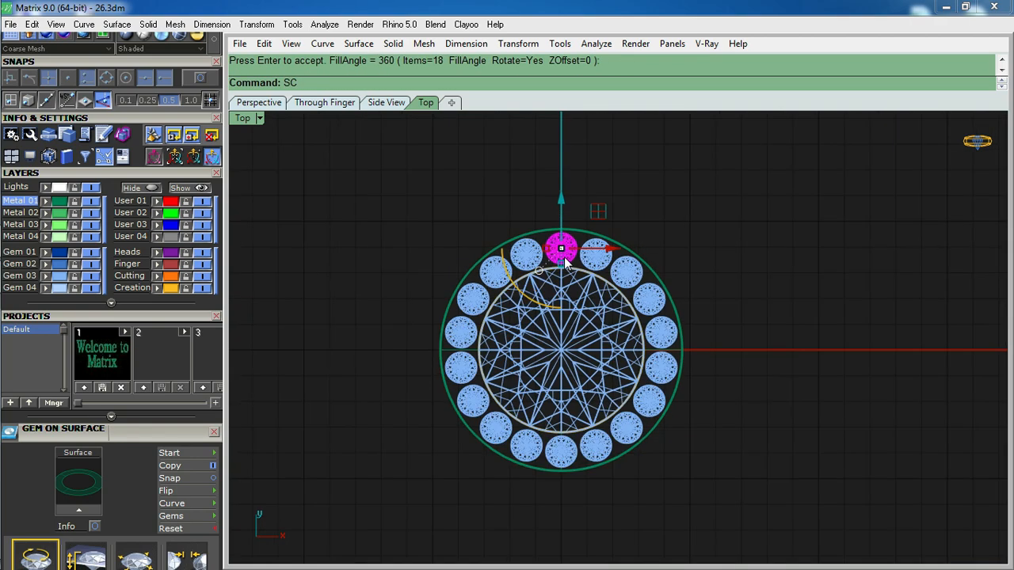
mouse_move(432, 216)
left_mouse_down()
mouse_move(709, 299)
mouse_move(714, 339)
mouse_move(725, 310)
left_mouse_up()
key("ctrl+g")
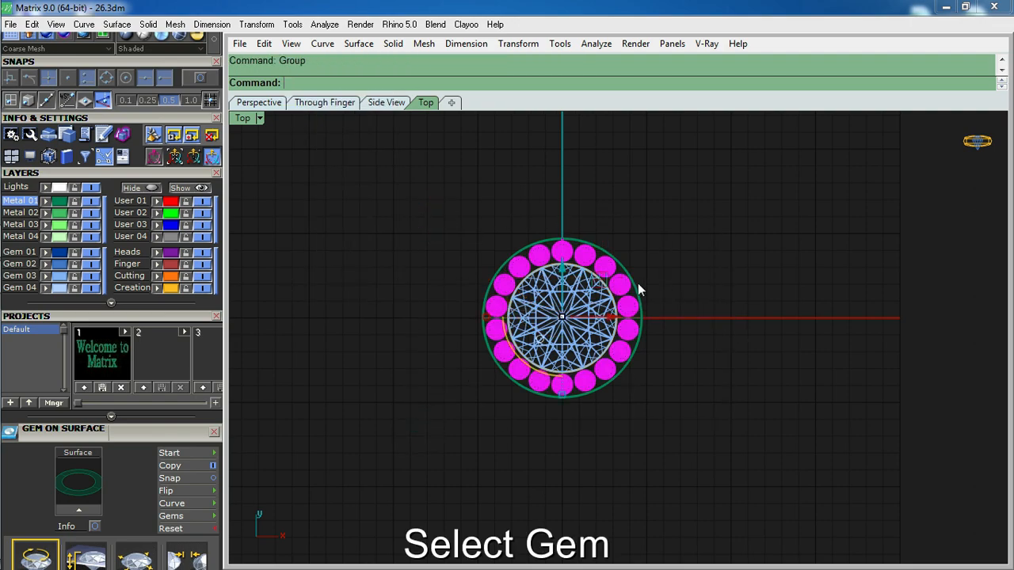
Add two shared prongs between each pair of halo gems, using 0.5 mm diameters, 0.6 mm heights and 0.2 mm drop
key("ctrl+alt+s")
scroll(563, 265, "up", 3)
key("ctrl+alt+w")
key("F6")
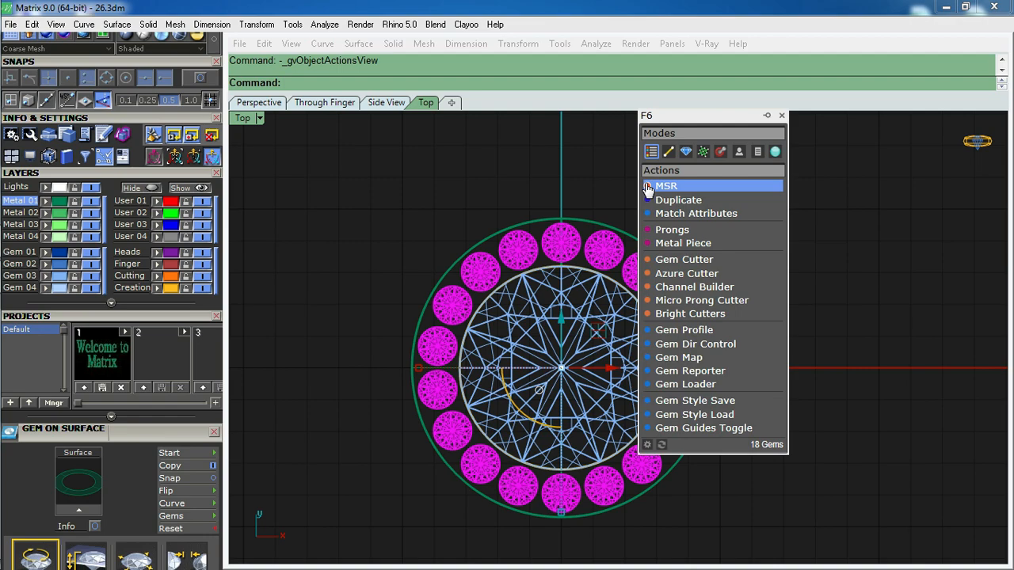
left_click(667, 230)
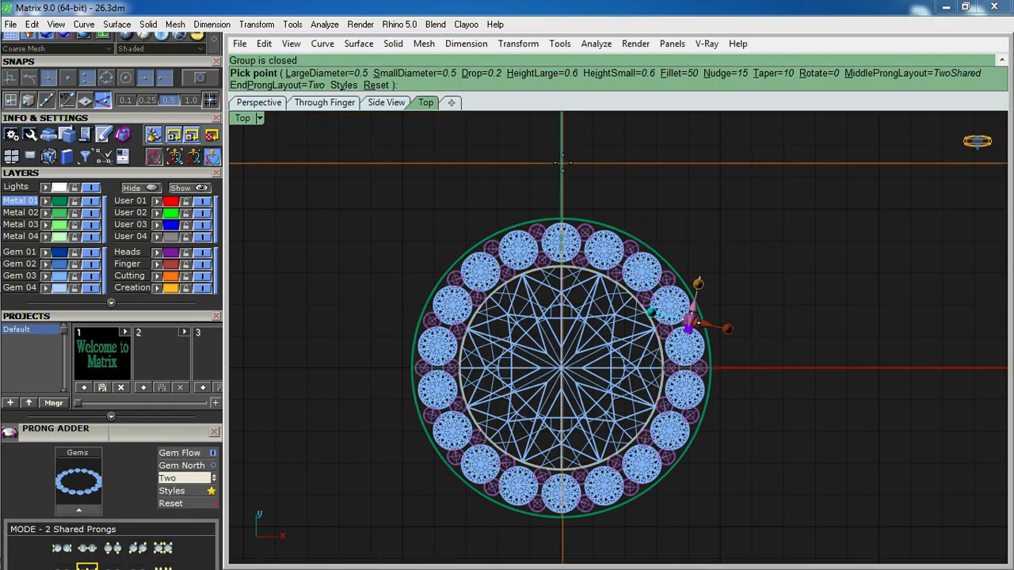
key("Return")
Ungroup the prongs and delete all except the outer and inner pair just clockwise of the topmost halo gem
scroll(567, 252, "up", 5)
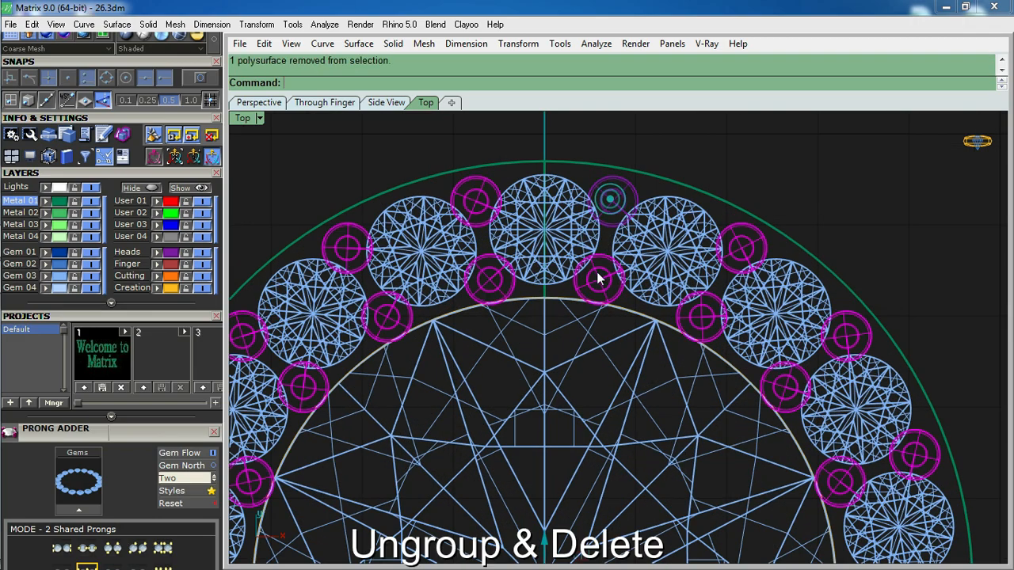
key("Delete")
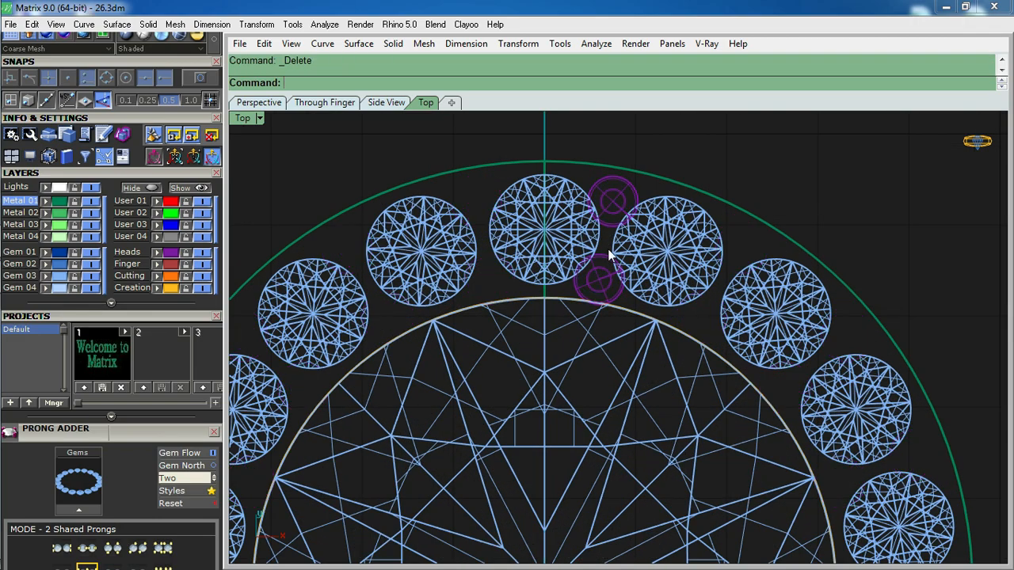
Move the remaining outer prong slightly outward and sideways so it sits evenly between its two halo gems
key("ctrl+alt+s")
left_click(623, 208)
scroll(627, 175, "up", 4)
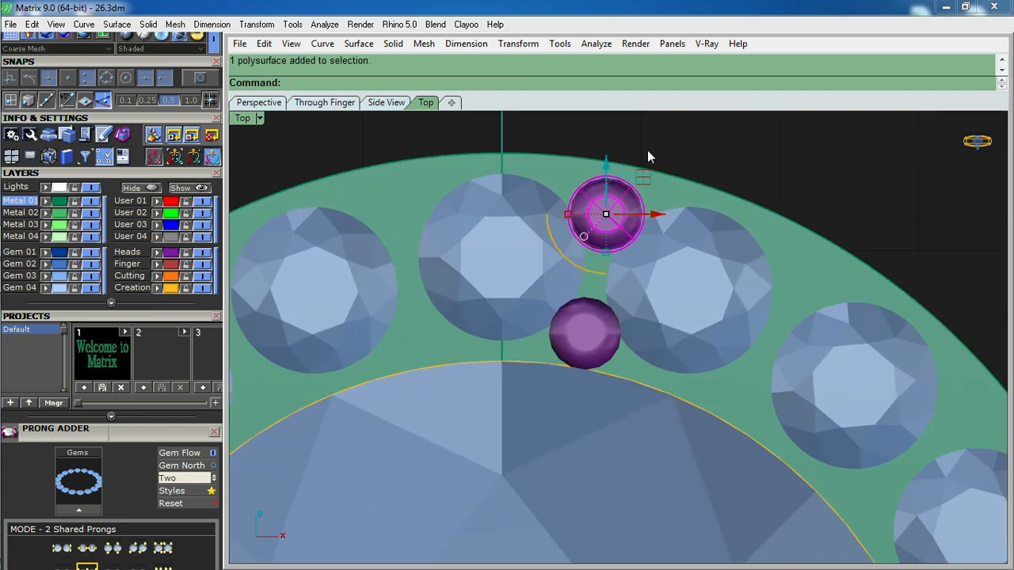
scroll(647, 151, "up", 2)
type("m")
key("Return")
left_click(647, 134)
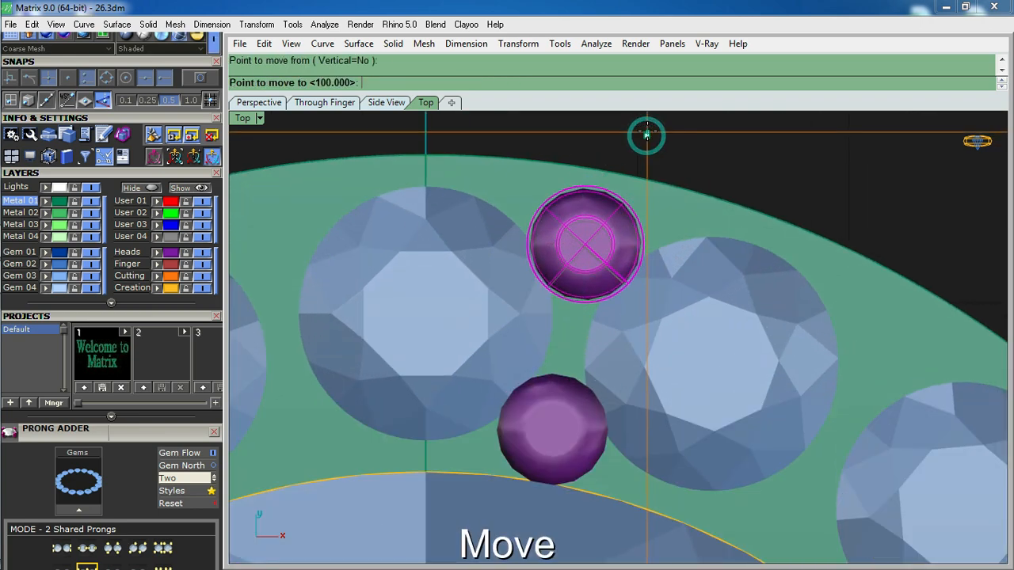
left_click(647, 125)
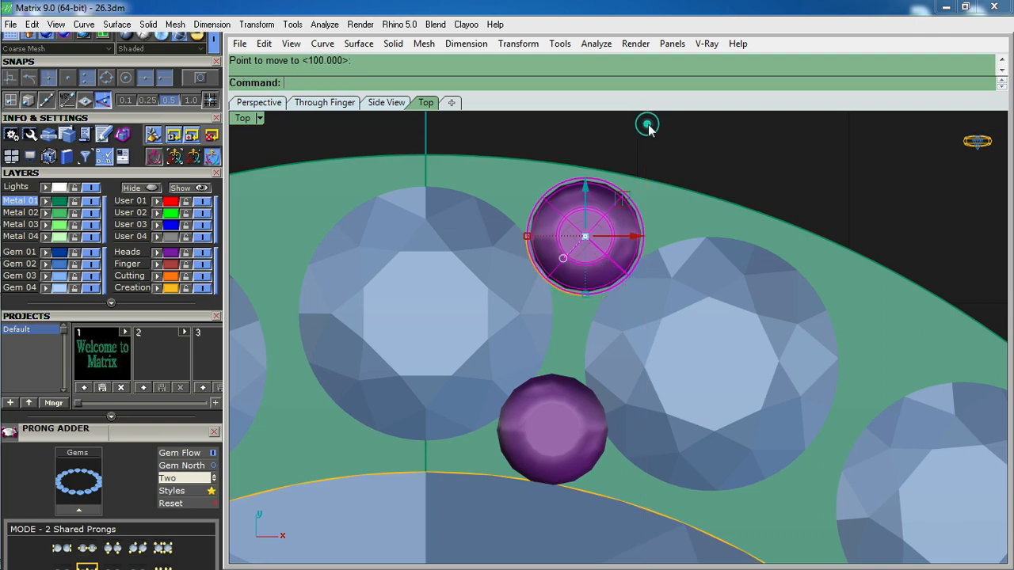
key("Return")
left_click(661, 135)
left_click(662, 135)
Scale the inner prong down slightly and nudge it into position between its two halo gems
scroll(661, 138, "down", 4)
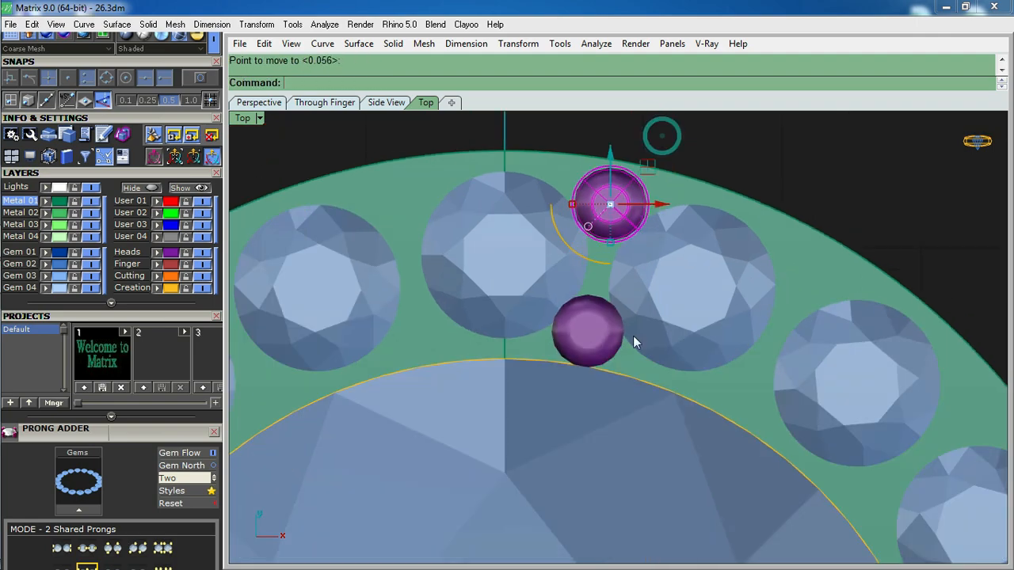
scroll(633, 340, "up", 4)
left_click(579, 330)
scroll(547, 328, "up", 3)
left_click_drag(479, 311, 492, 309)
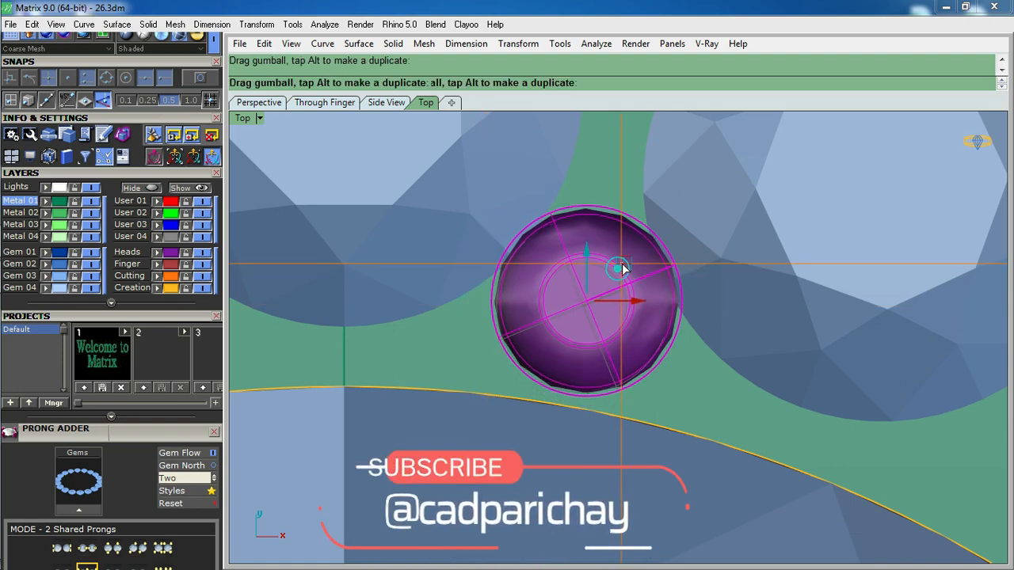
Polar array the outer and inner prong pair around the origin with 18 items over 360 degrees
scroll(574, 261, "down", 2)
scroll(569, 262, "down", 6)
key("ctrl+alt+w")
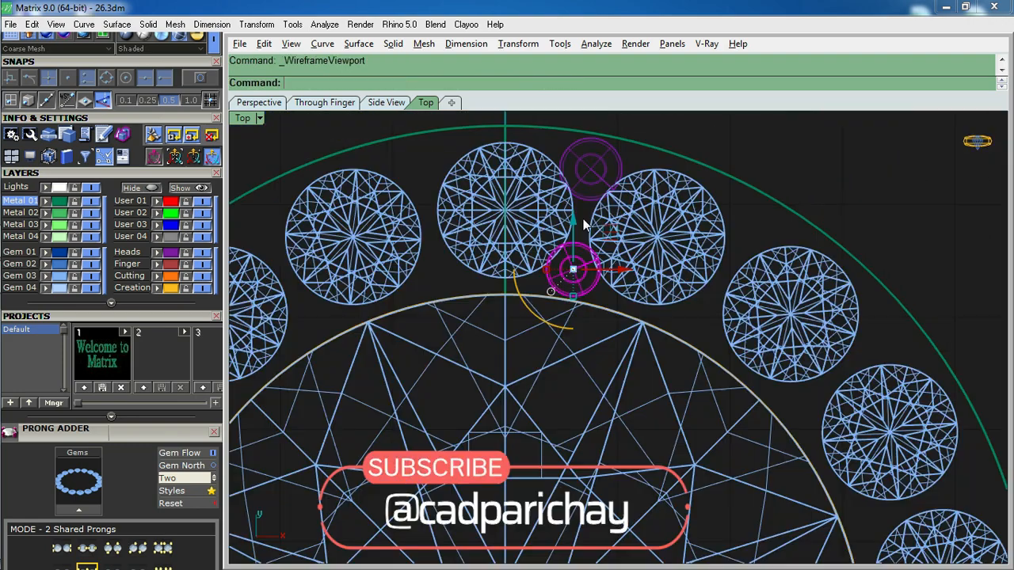
left_click(603, 165, "shift")
scroll(592, 184, "down", 5)
type("ArrayPolar")
key("Return")
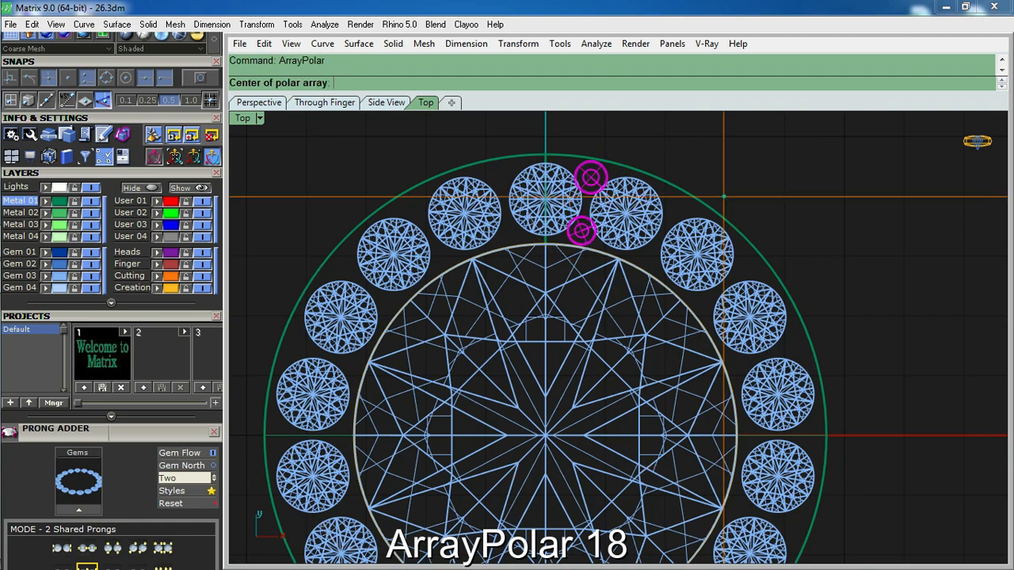
type("0")
key("Return")
key("Return")
key("Return")
key("Return")
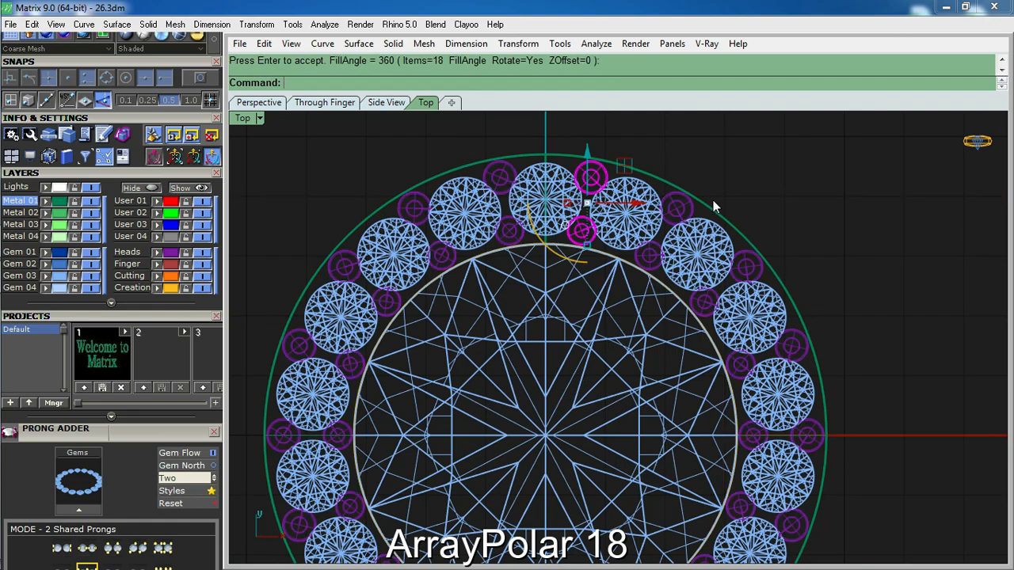
Group all the prongs of the halo and show the model shaded from an angle
key("Escape")
scroll(842, 251, "down", 3)
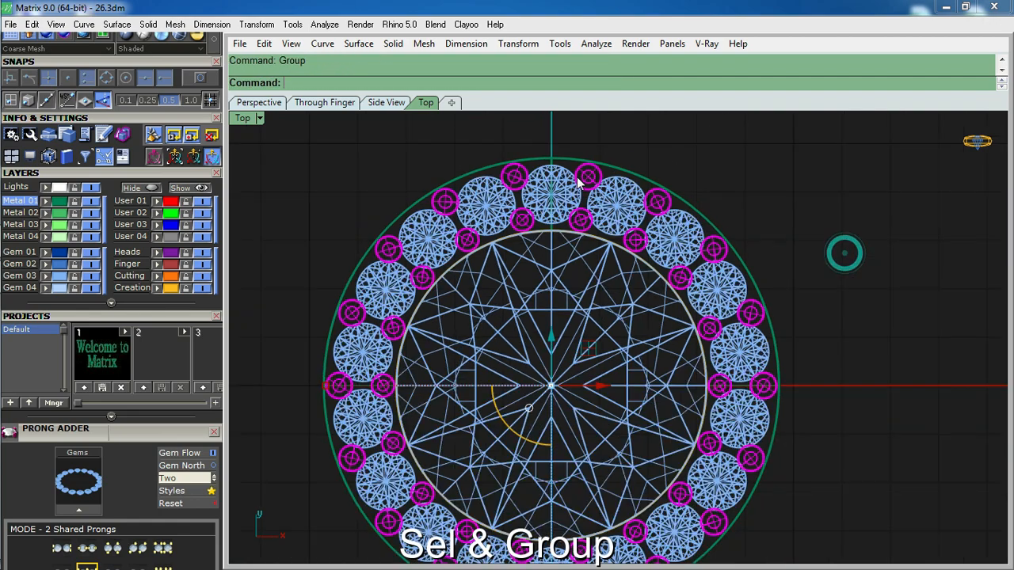
scroll(761, 396, "down", 2)
key("ctrl+alt+s")
right_click_drag(631, 527, 642, 438, "ctrl+shift")
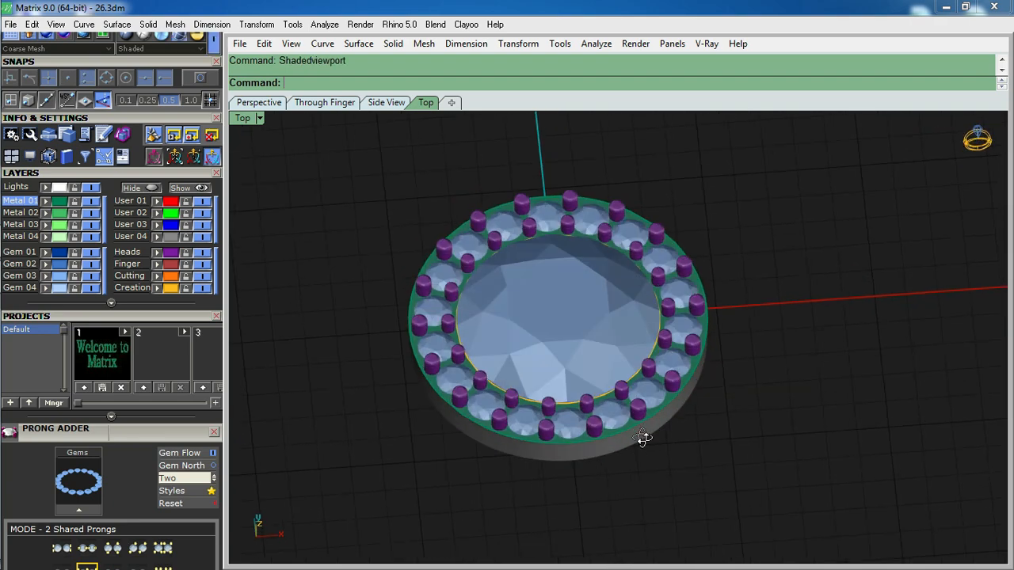
Delete the unlocked leftover surfaces lying over the locked halo ring
scroll(632, 447, "up", 5)
left_click(611, 427)
left_click(640, 444)
key("Delete")
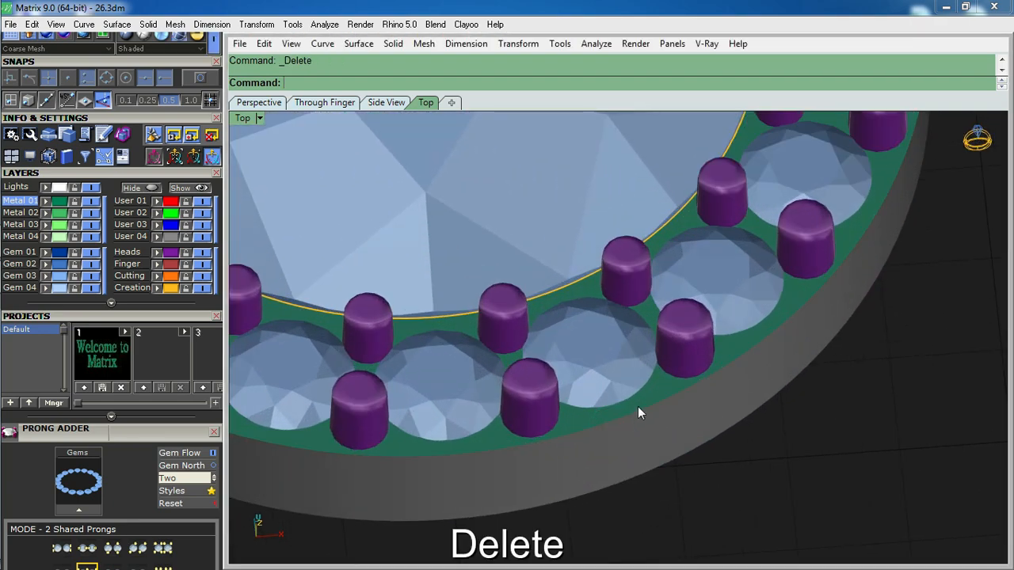
left_click(638, 407)
key("Delete")
scroll(601, 358, "up", 5)
scroll(589, 389, "down", 4)
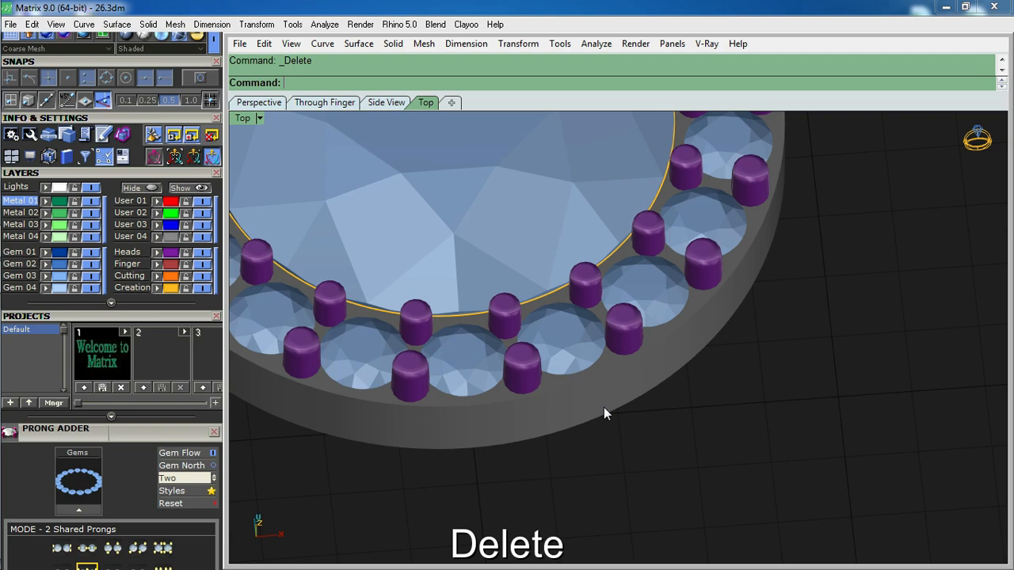
Unlock the halo ring and duplicate its lower outer edge as a curve
scroll(603, 407, "down", 3)
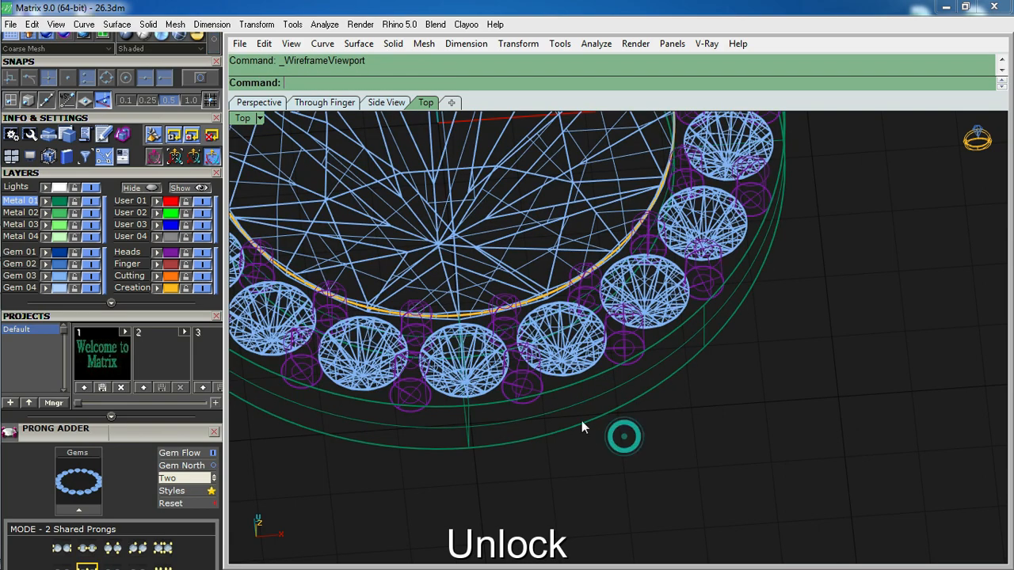
left_click(576, 425)
key("Return")
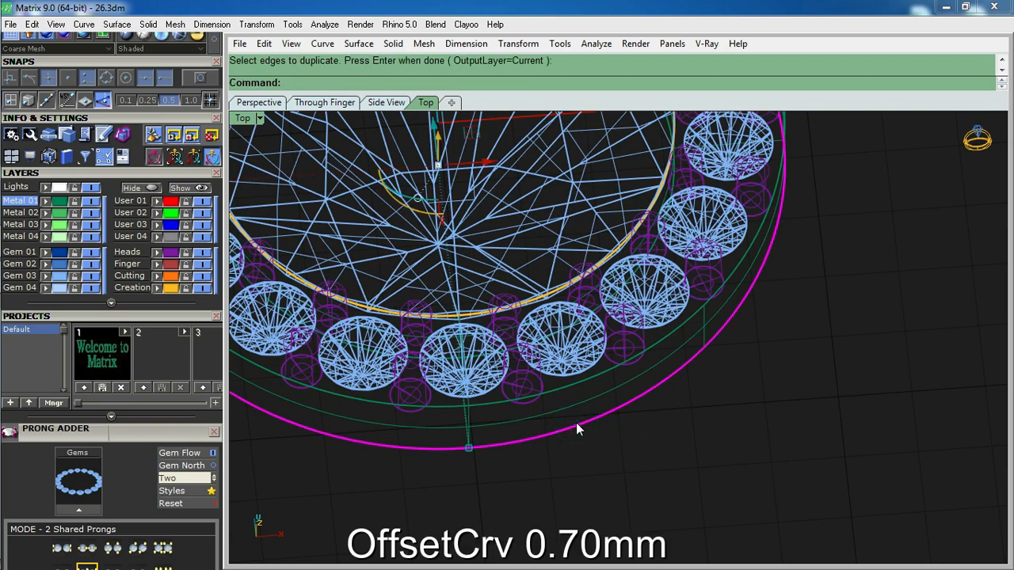
Offset the duplicated edge curve inward by 0.7 mm
type("OF")
key("Return")
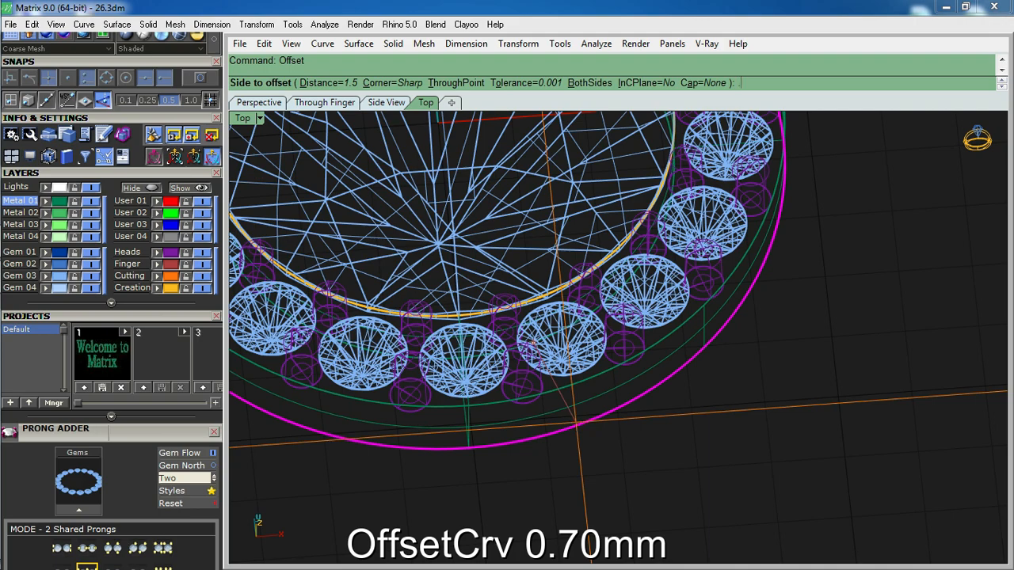
key("Return")
left_click(572, 417)
scroll(558, 381, "up", 5)
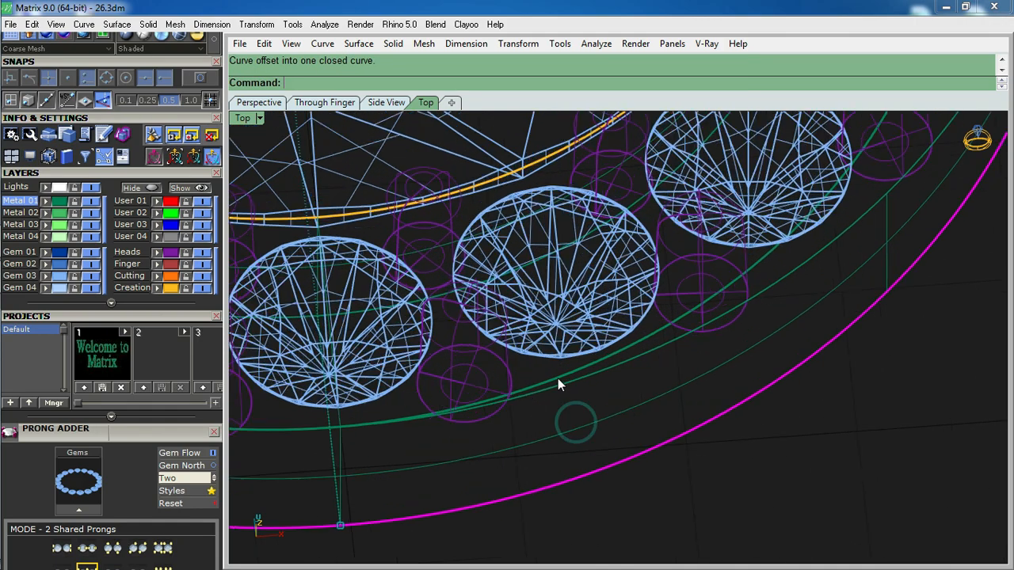
Extrude the two concentric curves 0.7 mm downward as a solid ring
scroll(558, 379, "down", 5)
key("ctrl+F2")
scroll(578, 391, "down", 4)
type("EXT")
key("Return")
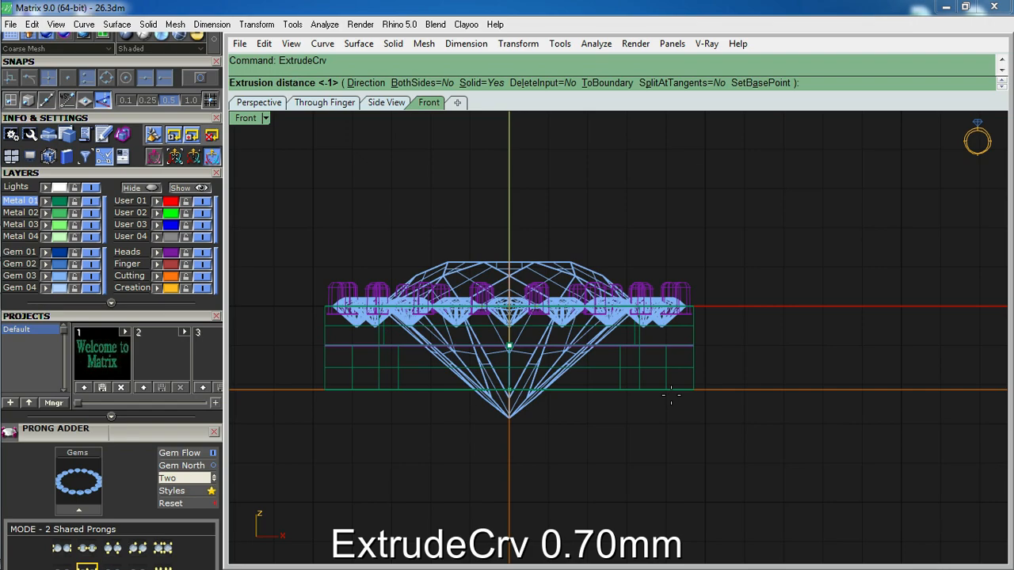
type("-.7")
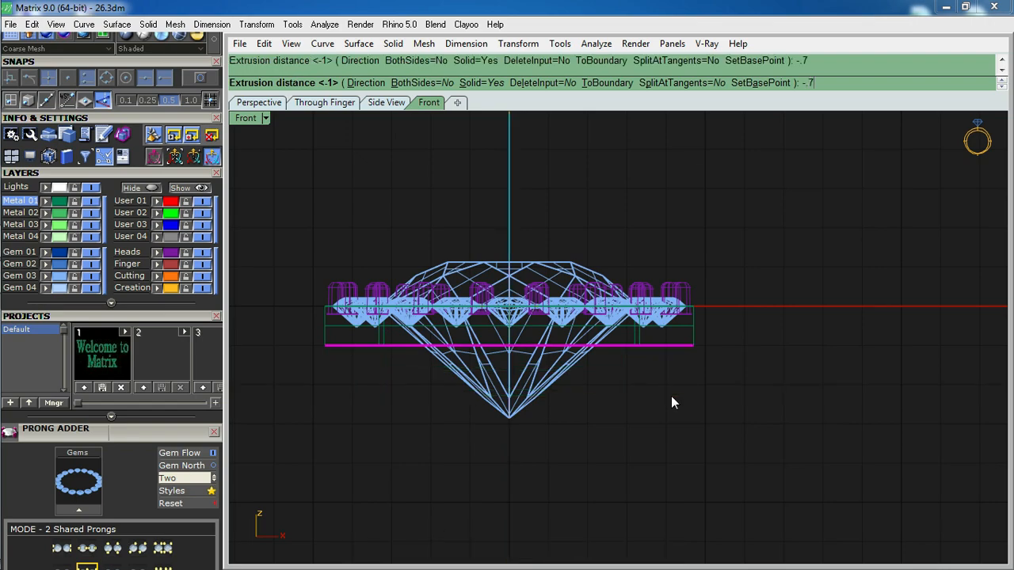
key("Return")
Move the new ring 0.9 mm straight down, leaving a gap below the halo ring
type("M")
key("Return")
left_click(731, 422)
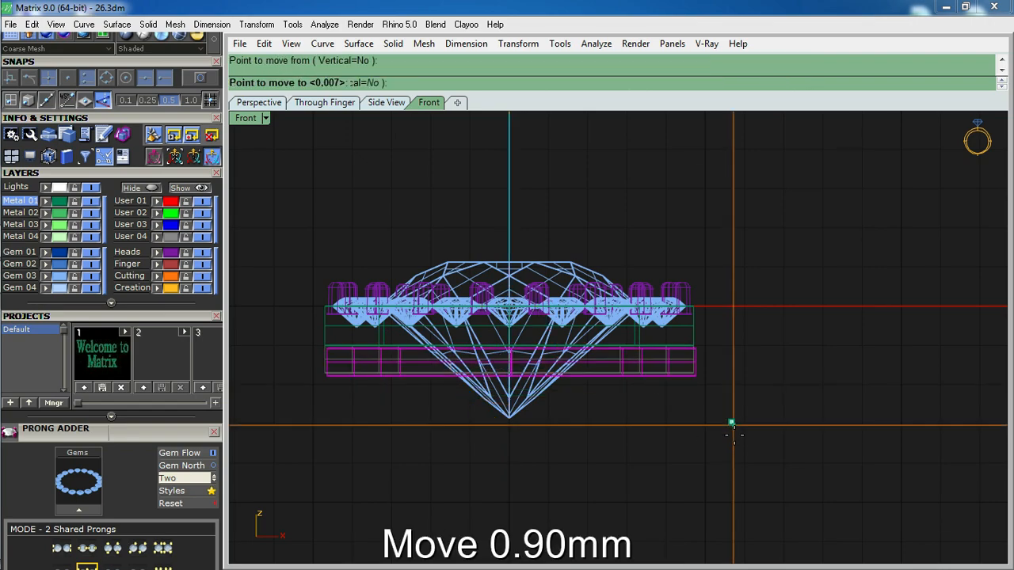
type(".9")
key("Return")
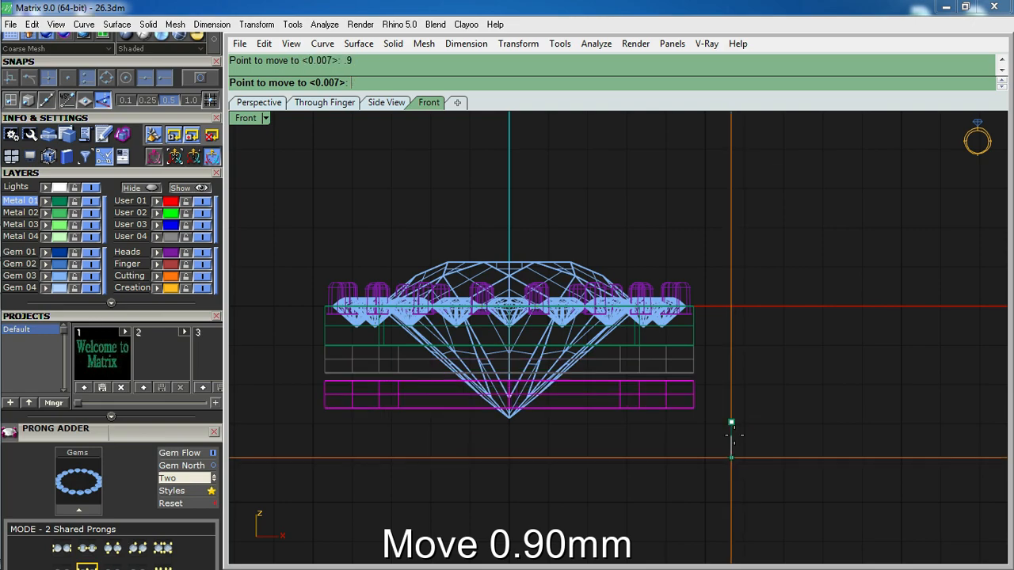
left_click(737, 441)
left_click(758, 434)
Extract a copy of the lower ring's top surface and lock the ring itself
key("ctrl+alt+s")
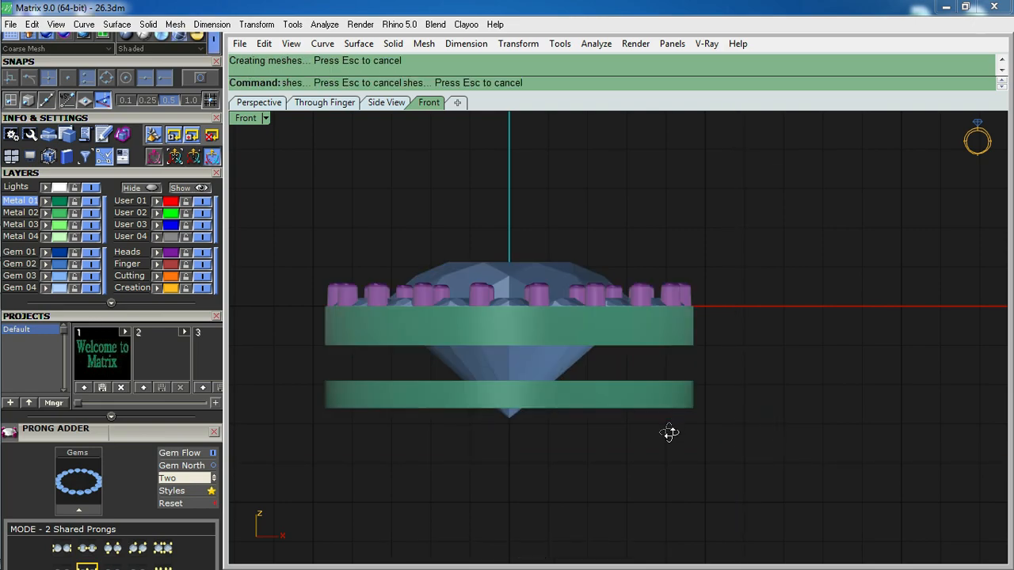
right_click_drag(667, 432, 583, 408)
type("ExtractSrf")
key("Return")
scroll(527, 391, "up", 7)
left_click(528, 397)
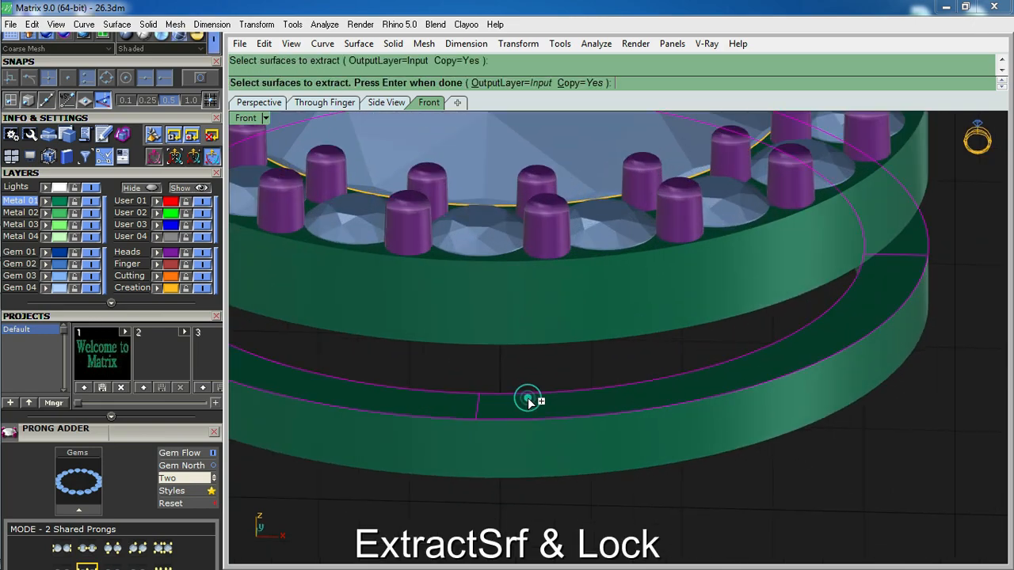
right_click(528, 396)
left_click(537, 467)
key("ctrl+l")
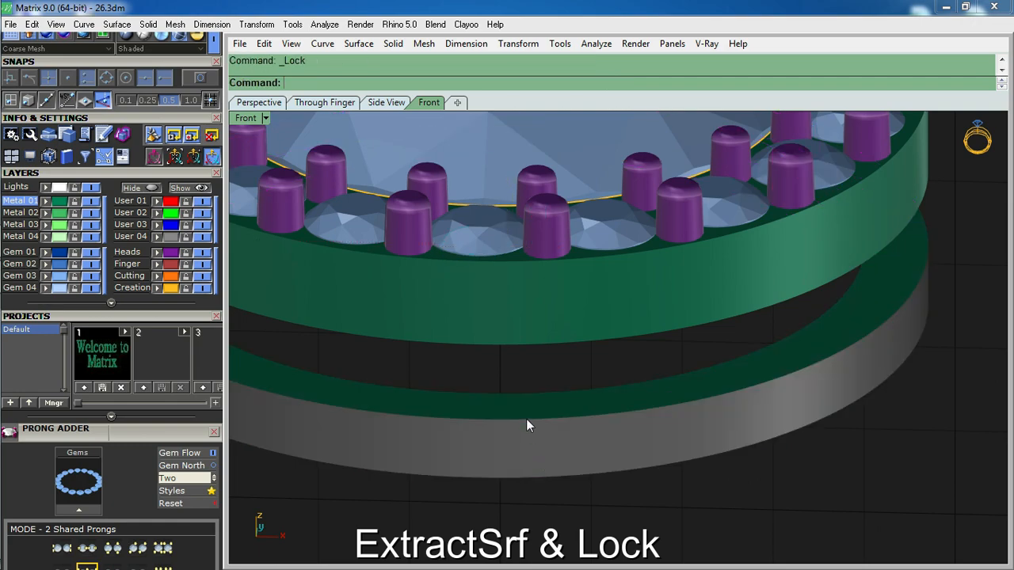
Draw a vertical line in the top view from the halo's centre down past the ring's edge
left_click(527, 419)
key("ctrl+F1")
type("Line")
key("Return")
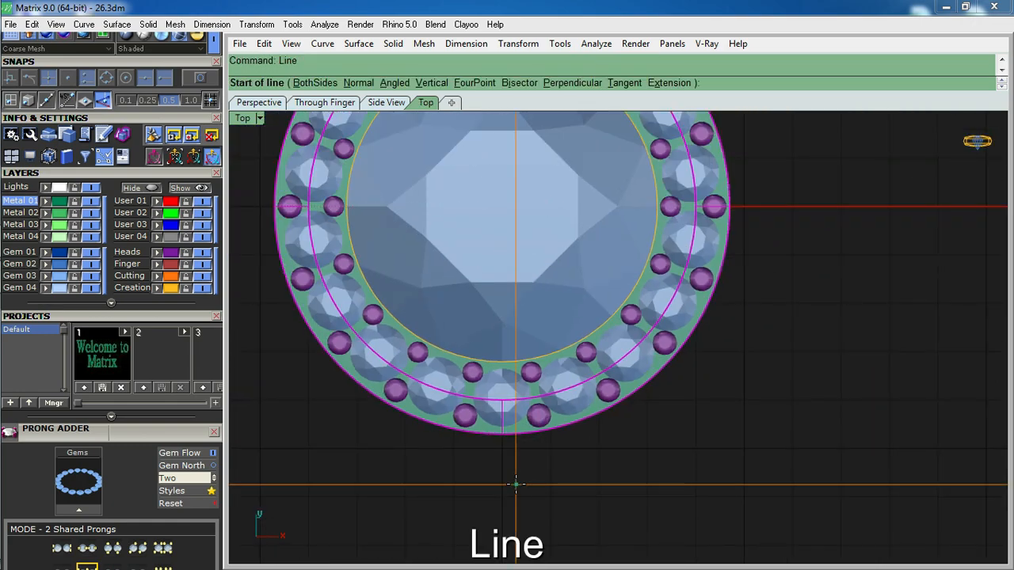
left_click(502, 434)
Offset the line 0.5 mm to both sides and delete the original
left_click_drag(586, 480, 446, 507)
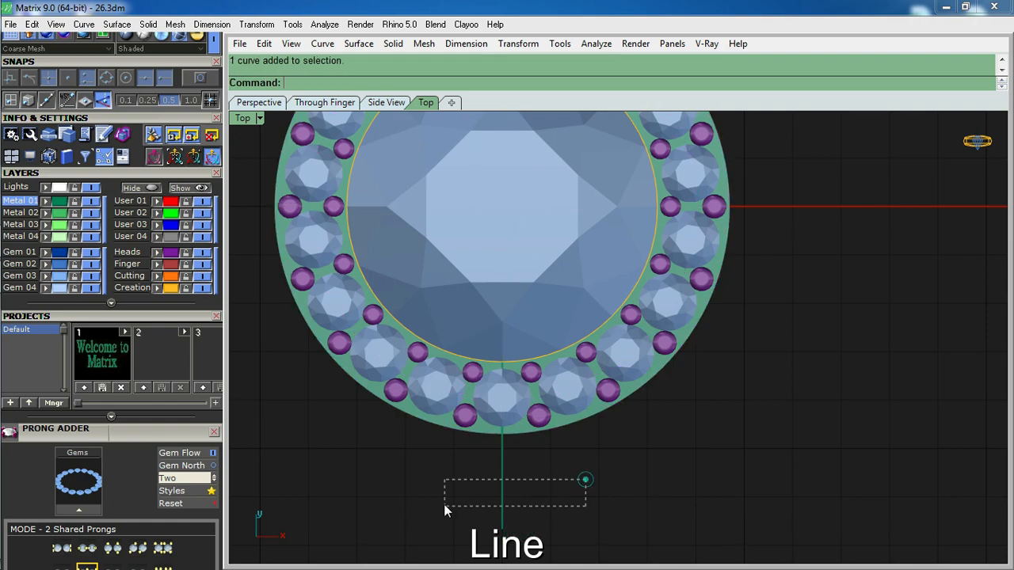
type("O")
key("Return")
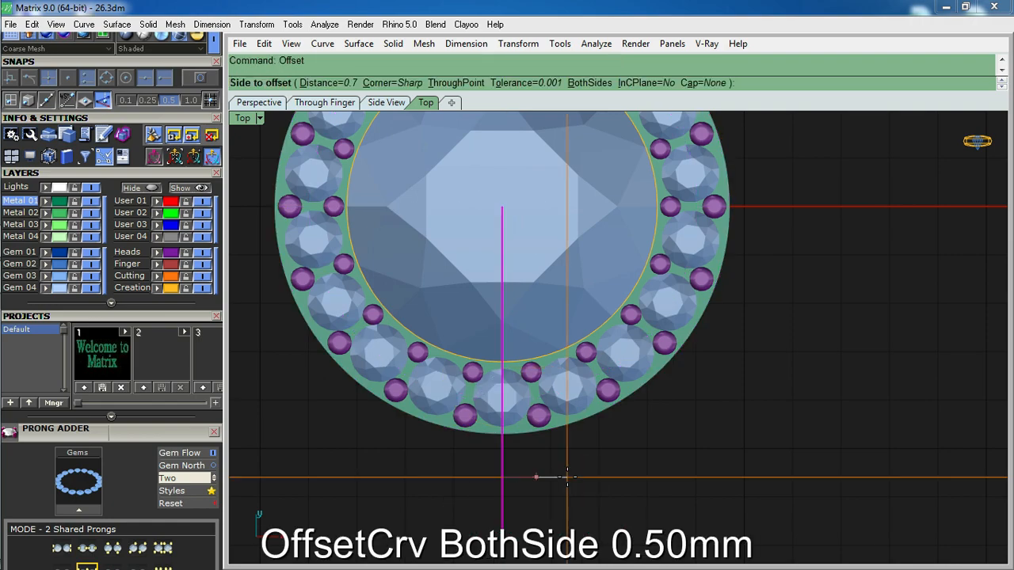
type("b")
key("Return")
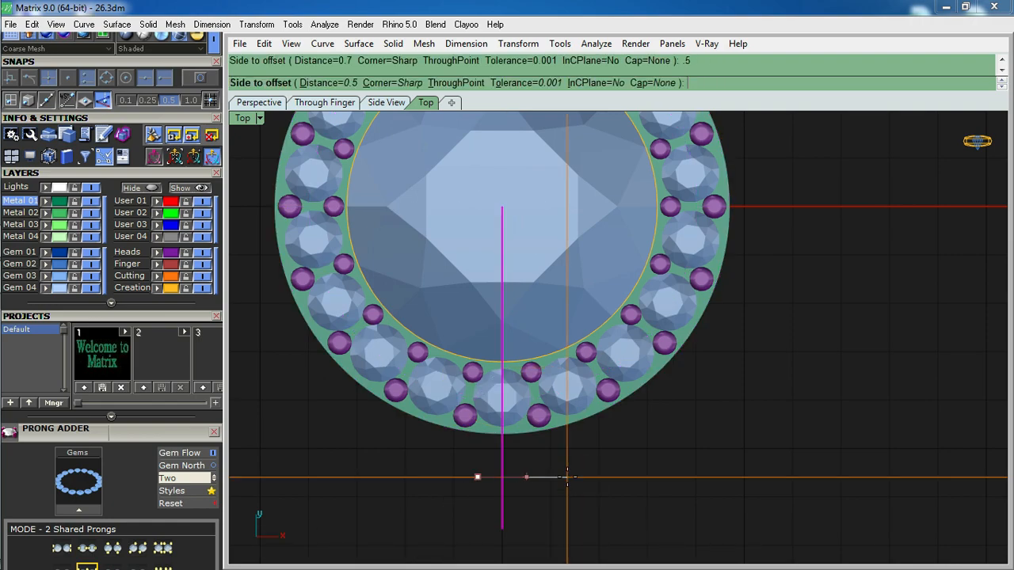
left_click(567, 476)
key("Delete")
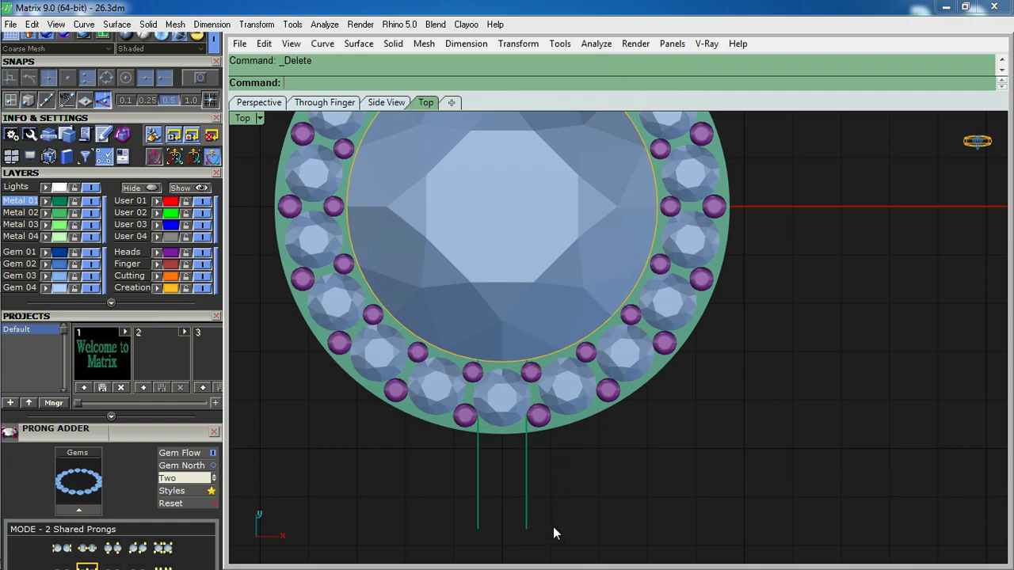
Split the extracted ring surface with the two lines and delete everything except the small piece between them
right_click_drag(552, 526, 546, 408, "ctrl+shift")
left_click(544, 407)
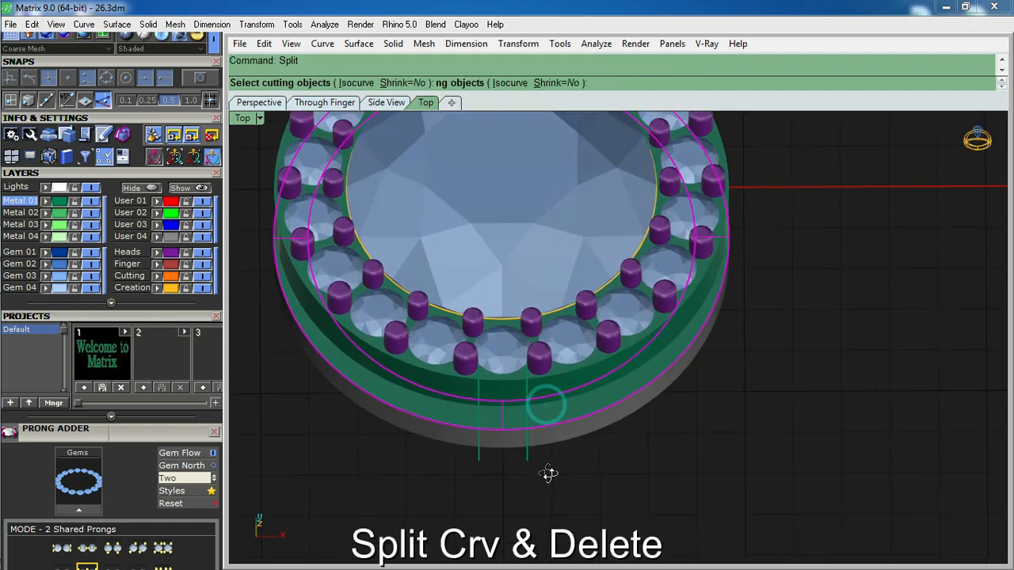
left_click_drag(593, 476, 499, 503)
key("Return")
scroll(519, 435, "up", 3)
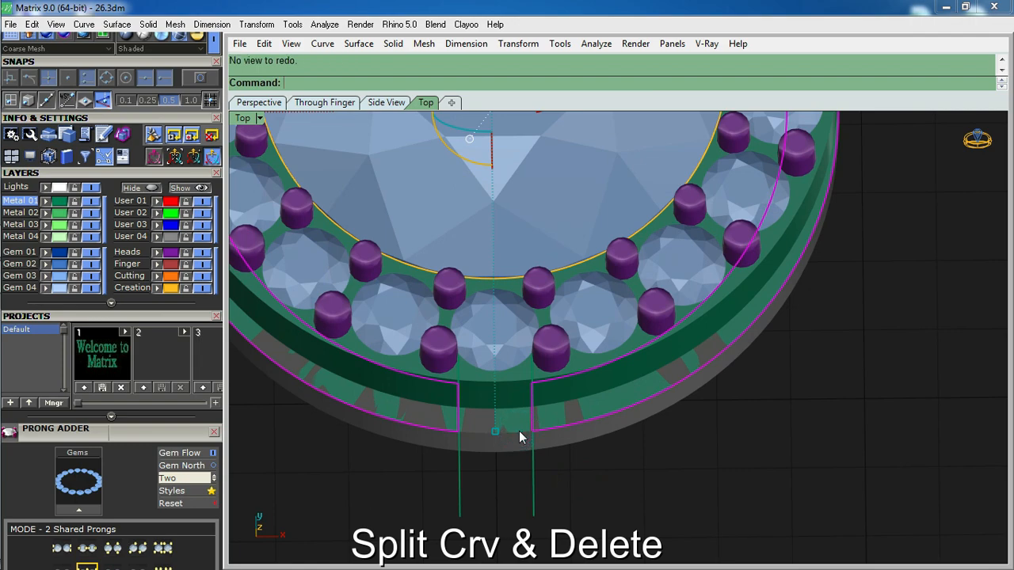
key("Delete")
right_click_drag(470, 503, 595, 371, "ctrl+shift")
Move the small surface piece slightly down into the lower ring in the front view
left_click_drag(594, 372, 597, 370)
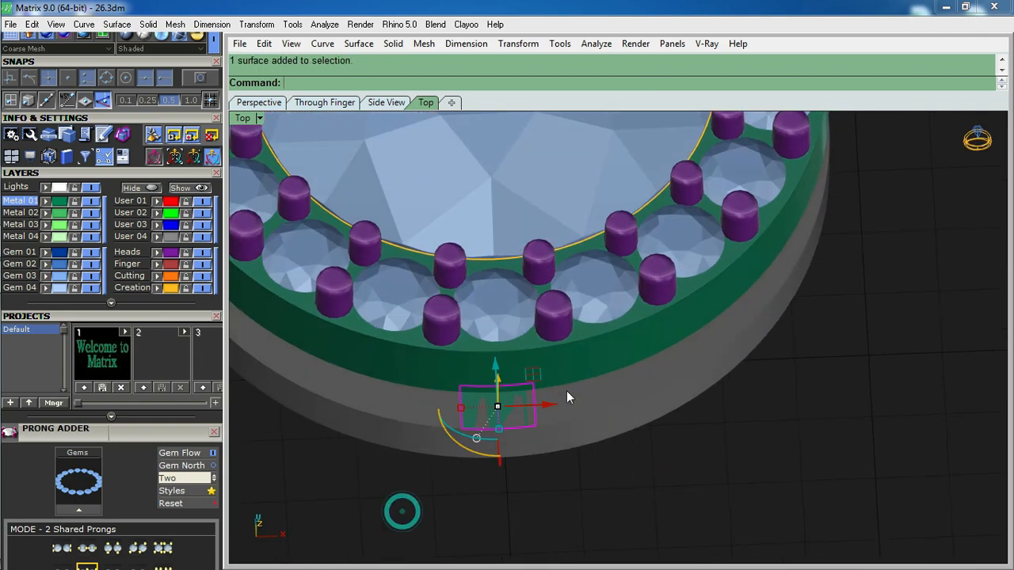
key("ctrl+F2")
scroll(507, 422, "up", 5)
key("m")
left_click(574, 418)
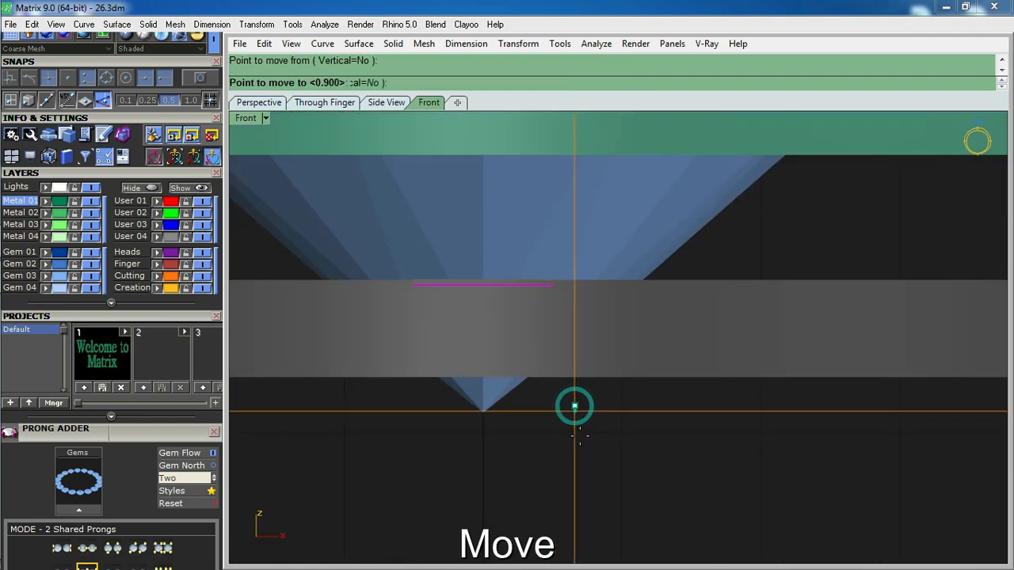
left_click(582, 439)
Extrude the small surface upward into the halo ring as a solid post and delete the source surface
right_click_drag(592, 320, 573, 429)
key("e")
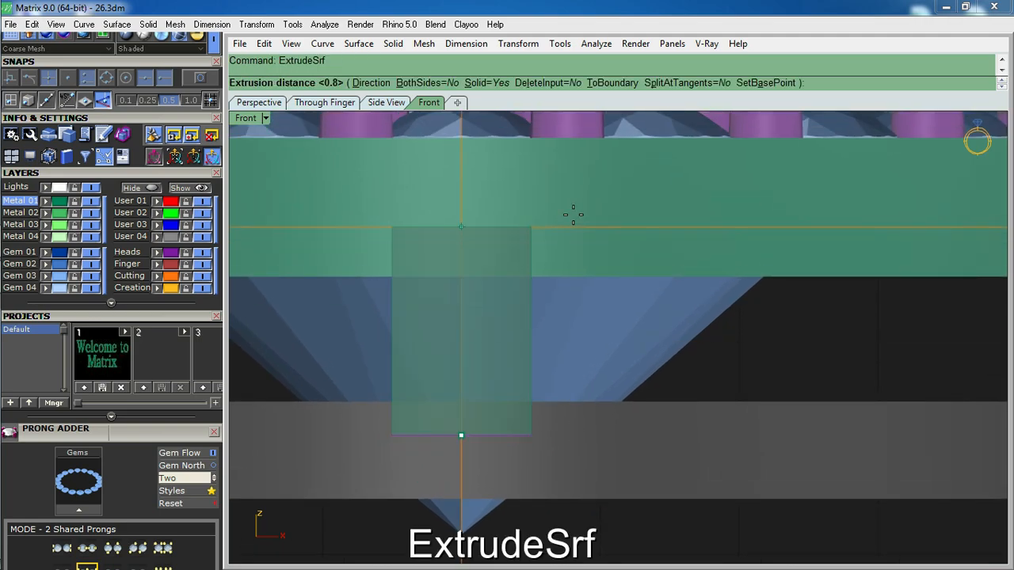
left_click(573, 216)
key("Delete")
Fillet the post's vertical edges with a 0.2 mm radius
mouse_move(561, 416)
right_mouse_down("ctrl+shift")
mouse_move(606, 397)
mouse_move(643, 411)
right_mouse_up("ctrl+shift")
key("ctrl+alt+w")
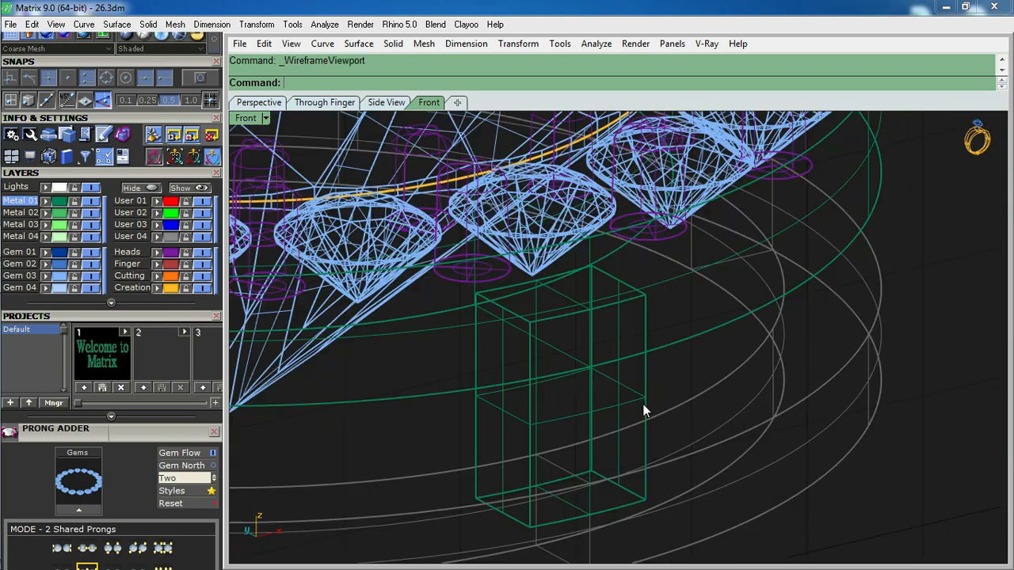
right_click_drag(571, 367, 552, 361, "ctrl+shift")
type("FilletEdge")
key("Return")
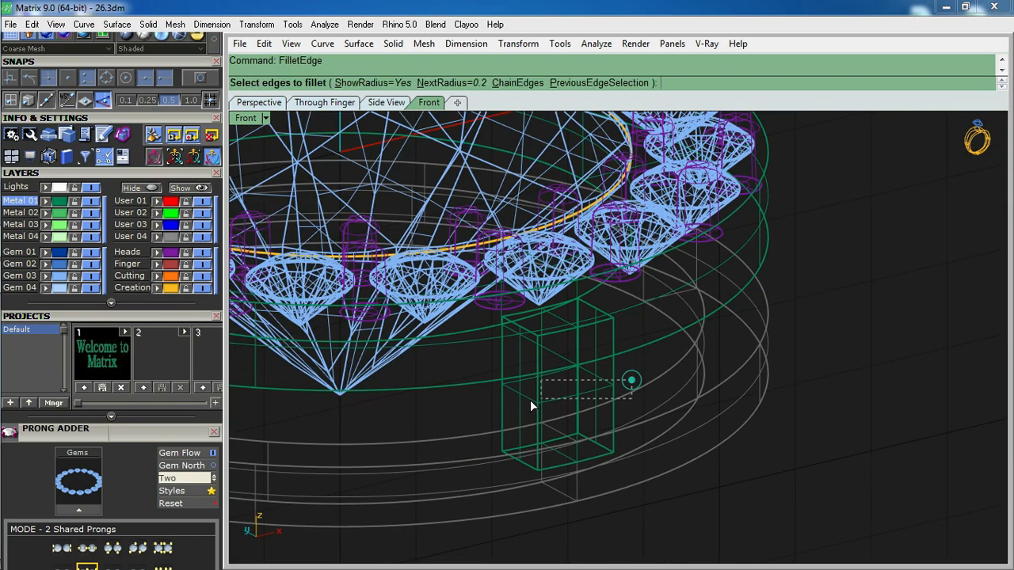
left_click_drag(530, 403, 472, 405)
scroll(515, 407, "up", 4)
key("Return")
key("Return")
key("ctrl+alt+s")
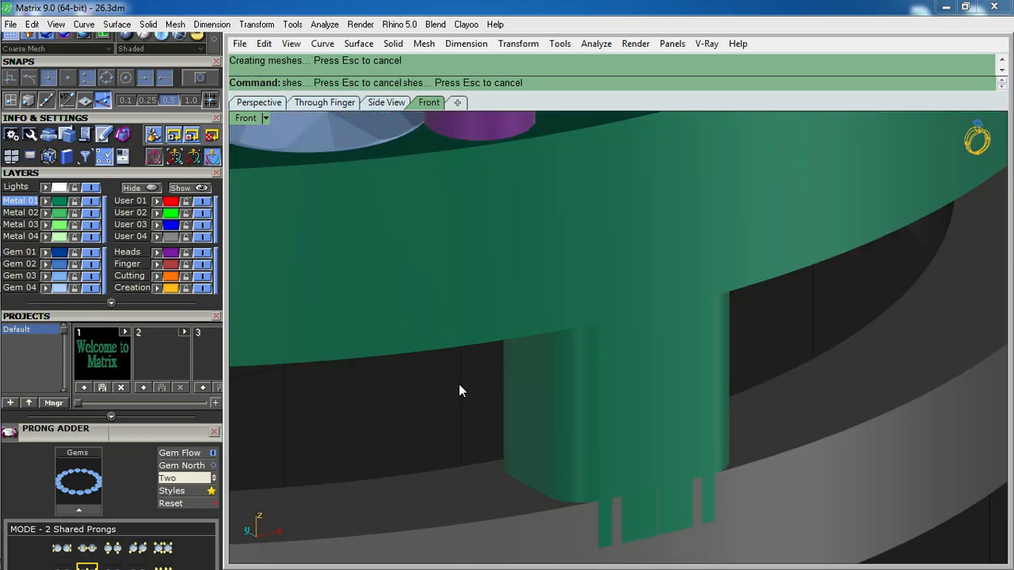
Fillet the outer and inner lower edges of the upper halo ring
scroll(459, 385, "down", 7)
right_click_drag(606, 437, 570, 439, "ctrl+shift")
key("ctrl+alt+w")
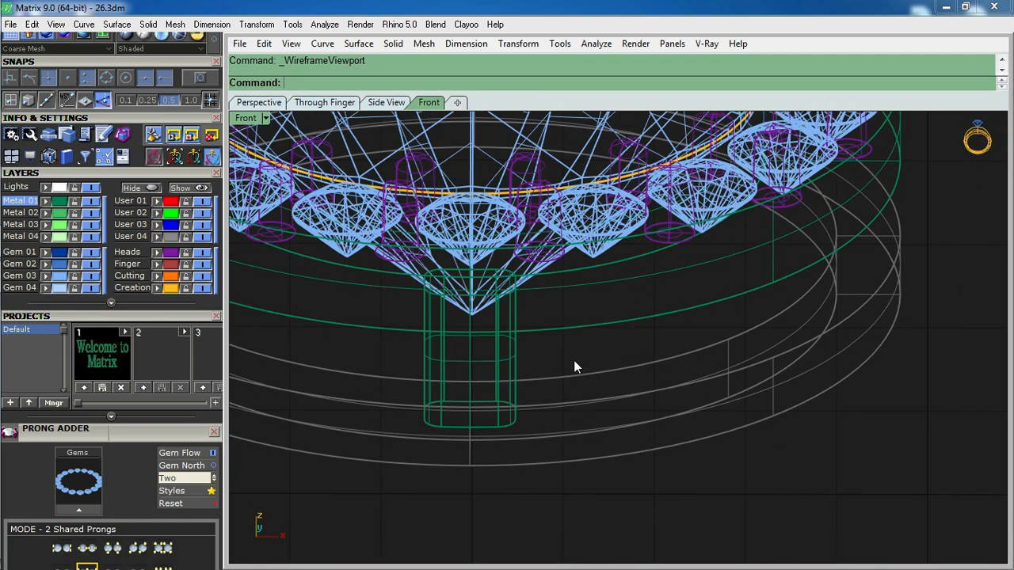
right_click(574, 361)
left_click(573, 326)
right_click_drag(639, 330, 626, 299, "ctrl+shift")
scroll(603, 269, "up", 2)
left_click(601, 268)
scroll(604, 268, "down", 6)
key("Return")
key("Return")
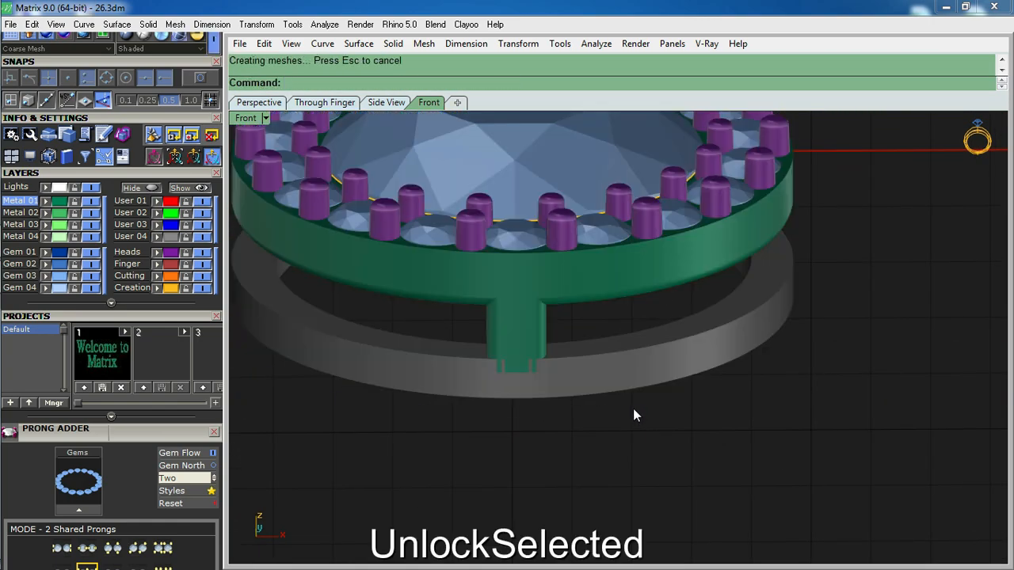
Unlock only the lower ring
type("ul")
key("Return")
left_click_drag(633, 407, 588, 319)
key("Return")
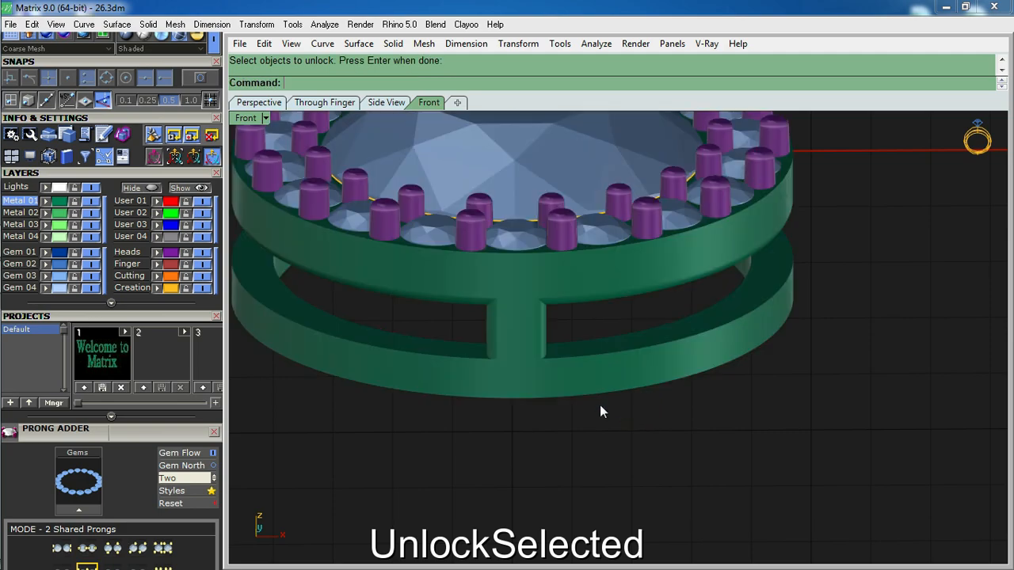
Fillet the edges of the lower ring with a 0.2 mm radius
key("Return")
left_click_drag(645, 408, 601, 323)
key("Return")
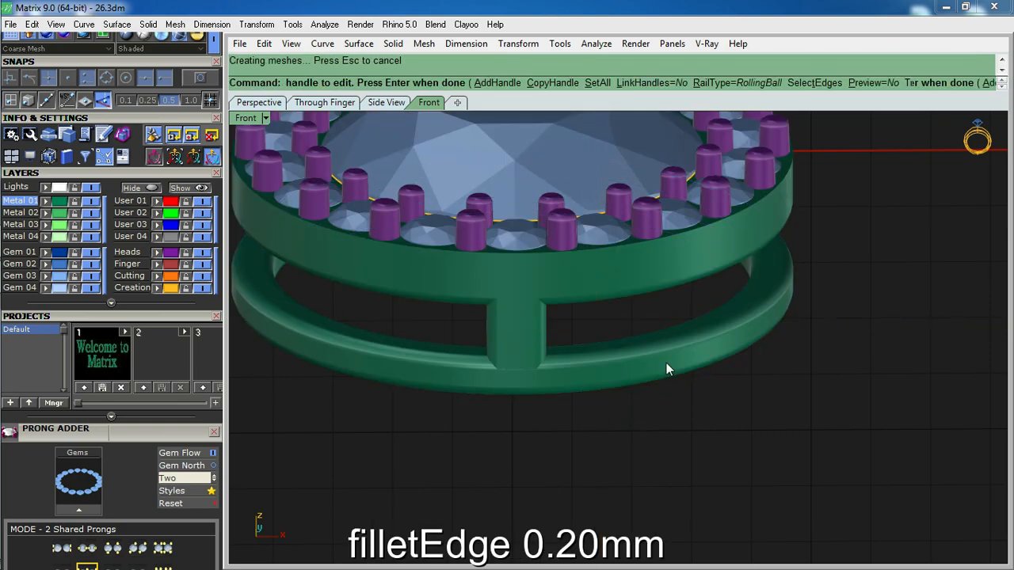
Polar array the filleted post around the origin with 6 items over a 360° fill angle
key("F2")
left_click(523, 317)
right_click_drag(523, 316, 575, 317)
key("F1")
key("ctrl+alt+w")
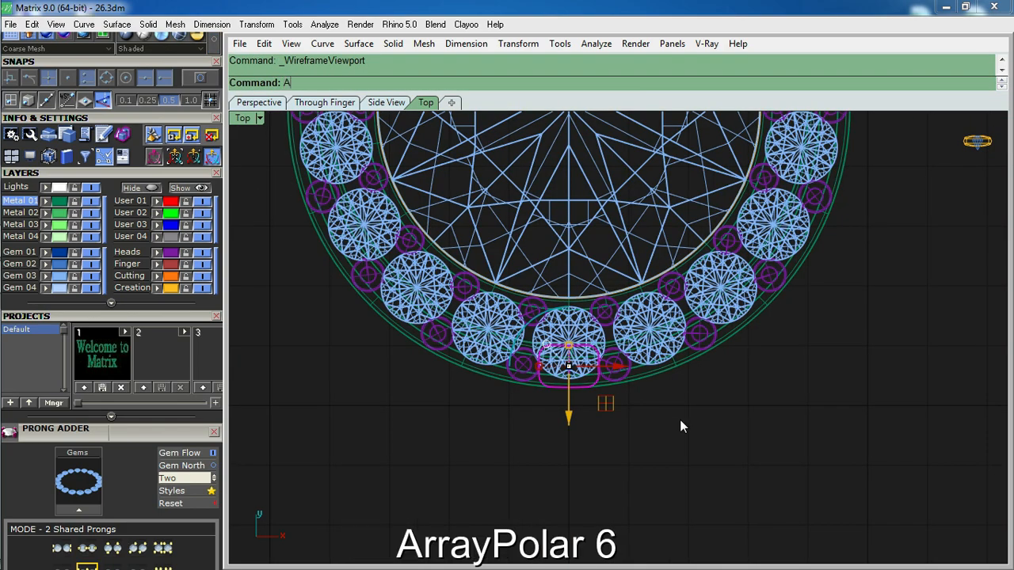
type("ap")
key("Return")
type("0")
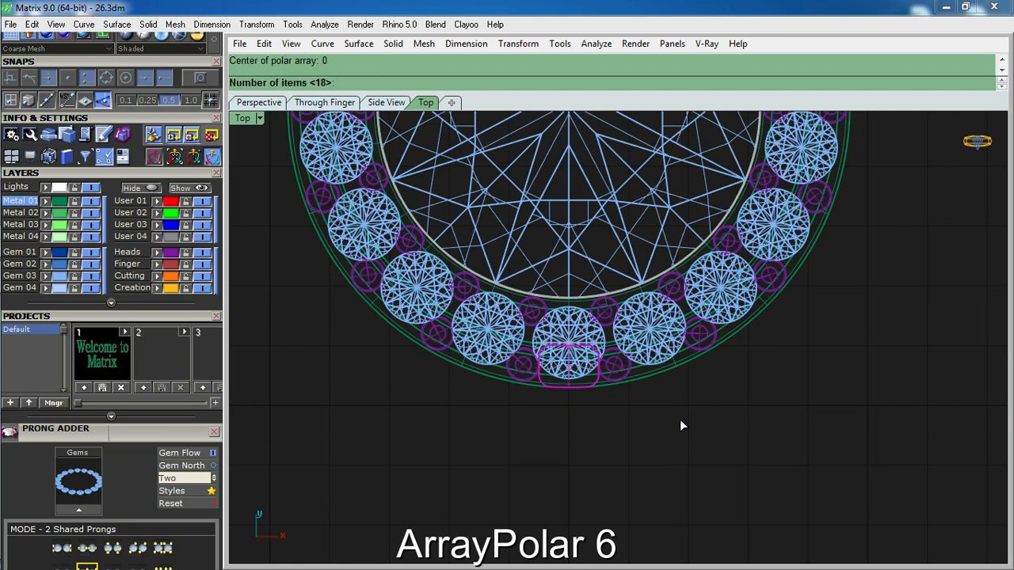
type("6")
key("Return")
key("Return")
scroll(665, 422, "down", 2)
scroll(659, 424, "down", 2)
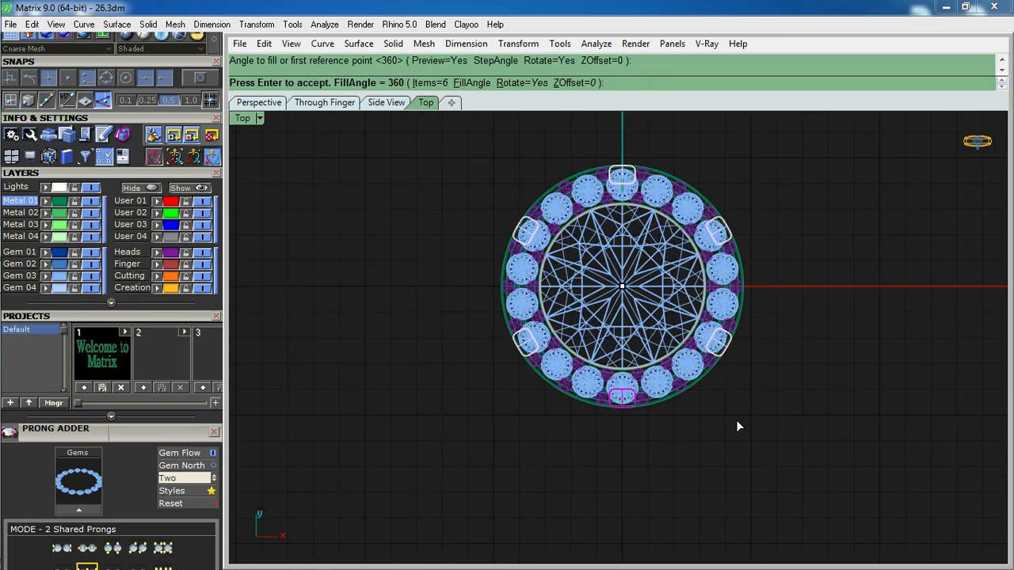
key("Return")
Hide the centre diamond and group the two rings and their connecting posts
key("F2")
left_click(775, 411)
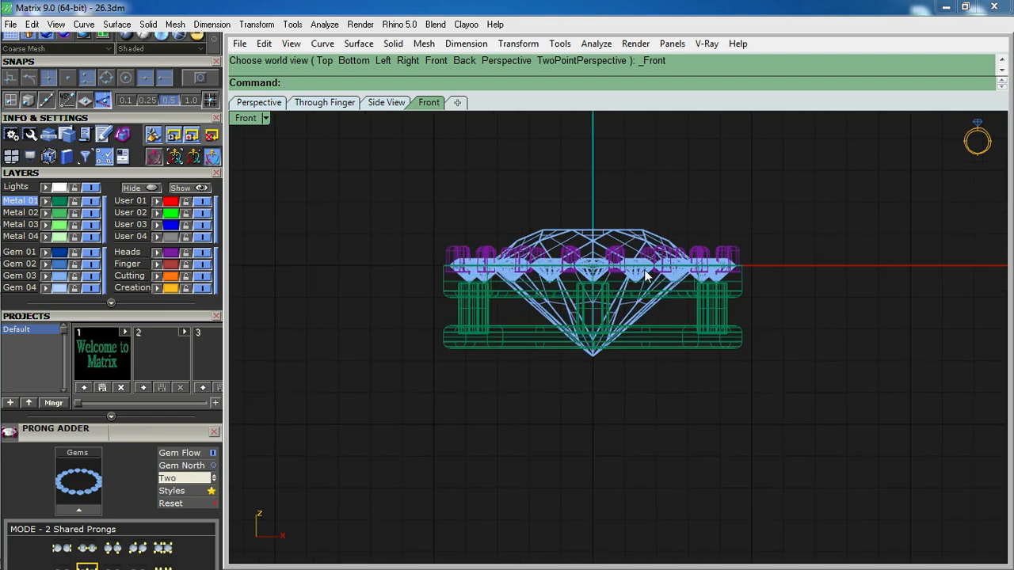
scroll(625, 238, "up", 3)
left_click(620, 230)
key("ctrl+h")
key("ctrl+alt+s")
right_click_drag(847, 440, 864, 414)
left_click_drag(892, 455, 307, 346)
left_click_drag(273, 300, 275, 299)
key("ctrl+g")
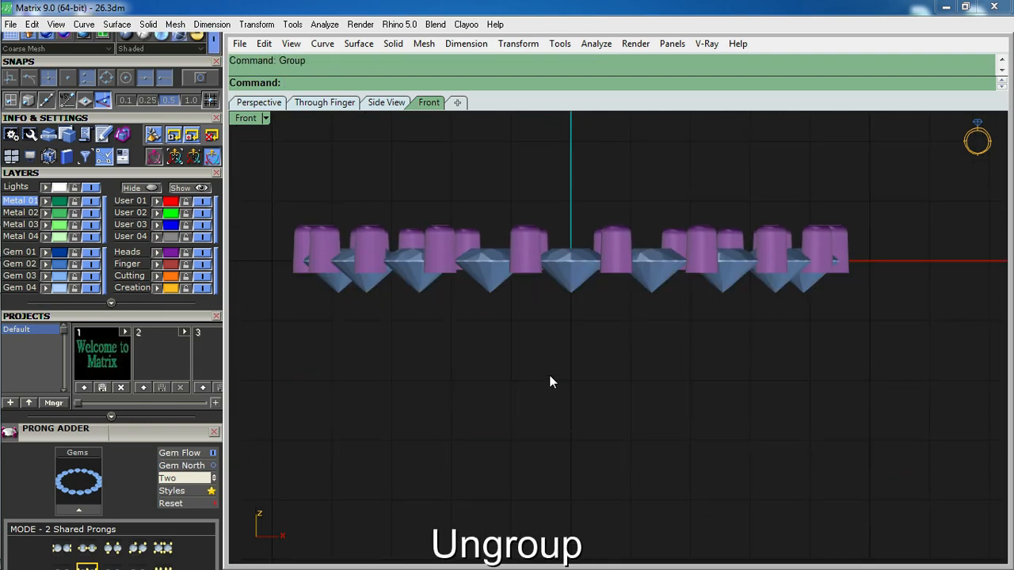
Apply a bounding-box CageEdit to the metal group, using the CPlane coordinate system with 4 points and degree 3 per direction
right_click_drag(621, 485, 646, 460)
type("CED")
key("Return")
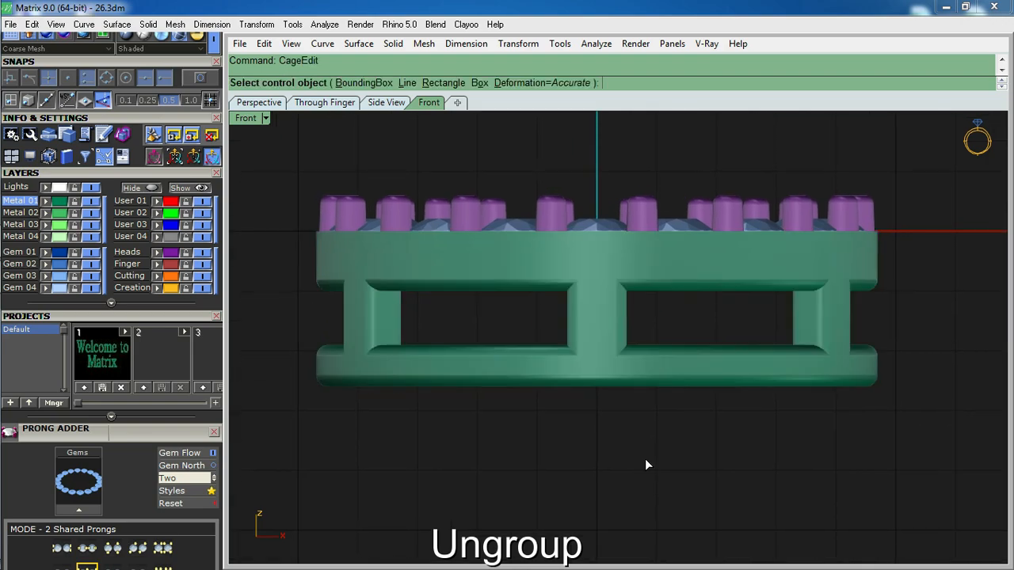
left_click(360, 88)
key("Return")
key("Return")
key("Return")
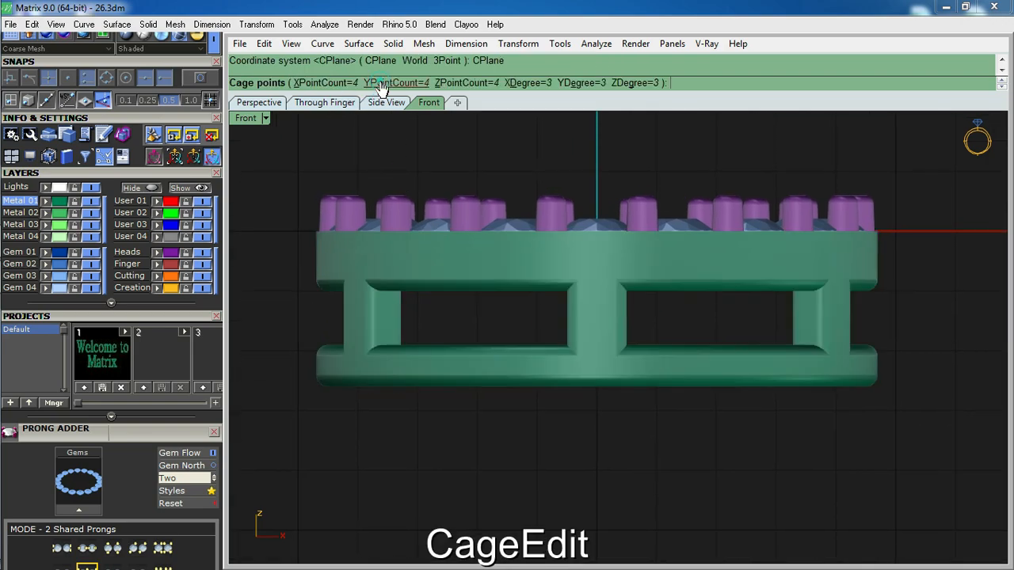
Taper the gallery by scaling the bottom cage points inward and the row above slightly inward, and delete the cage
left_click_drag(280, 456, 887, 374)
left_click_drag(316, 389, 344, 412)
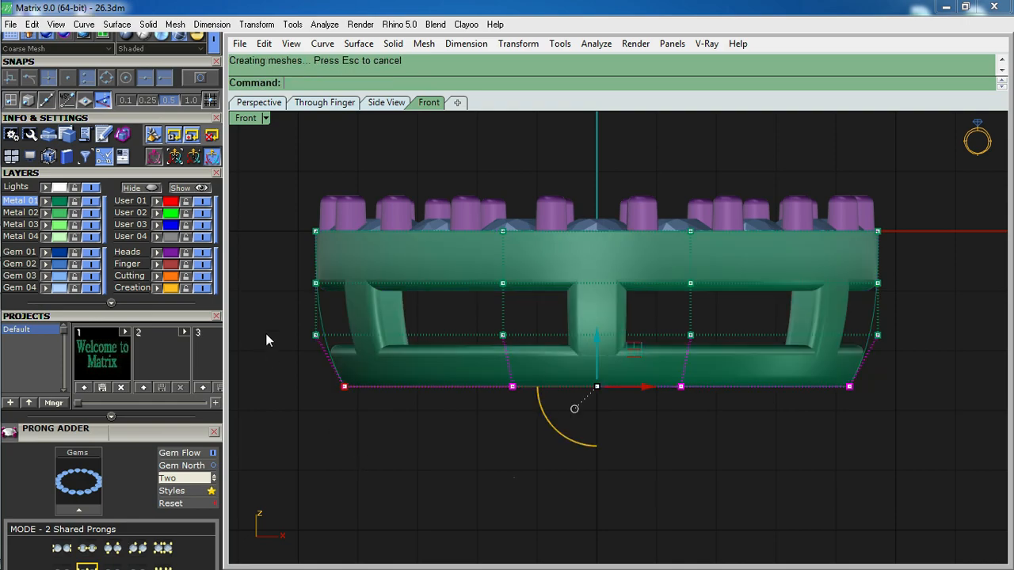
left_click_drag(264, 330, 916, 354)
scroll(325, 335, "up", 5)
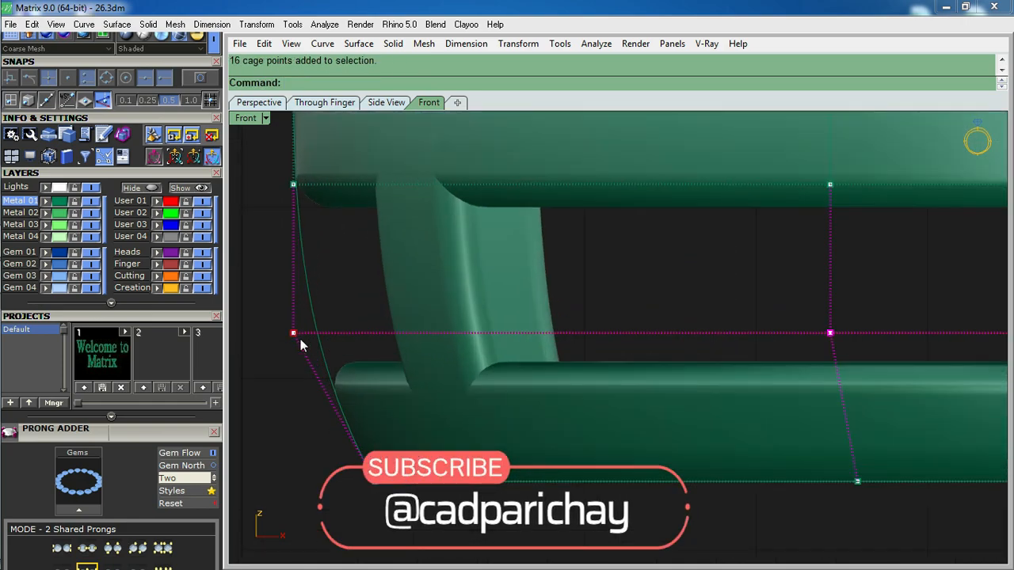
scroll(300, 339, "up", 2)
left_click_drag(287, 331, 298, 333)
scroll(309, 332, "down", 7)
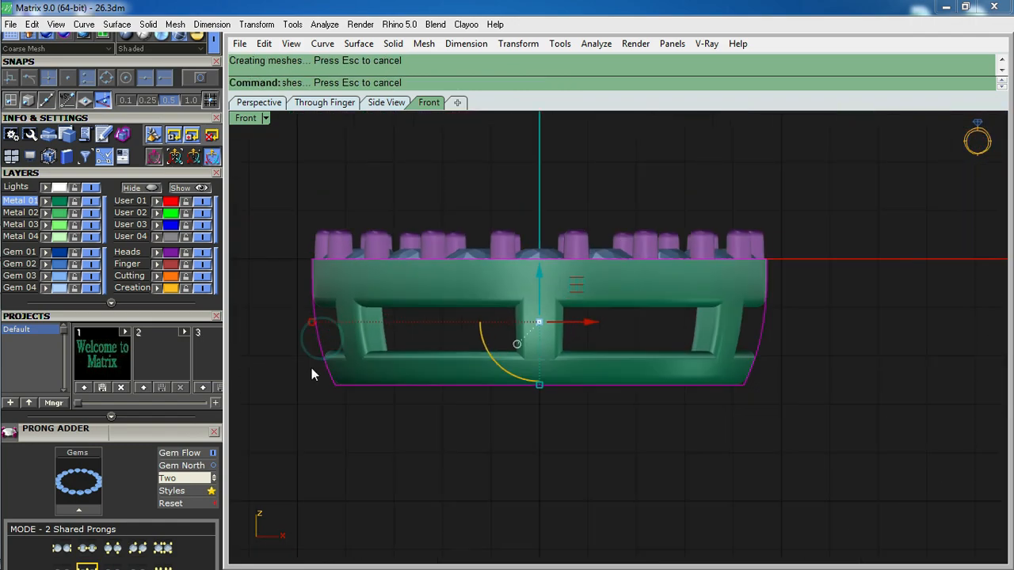
scroll(311, 369, "down", 2)
key("Delete")
Create gem cutters for the 18 halo gems
right_click_drag(596, 460, 643, 459, "ctrl+shift")
key("ctrl+F1")
left_click(679, 401)
right_click_drag(574, 458, 603, 343, "ctrl+shift")
scroll(604, 345, "up", 4)
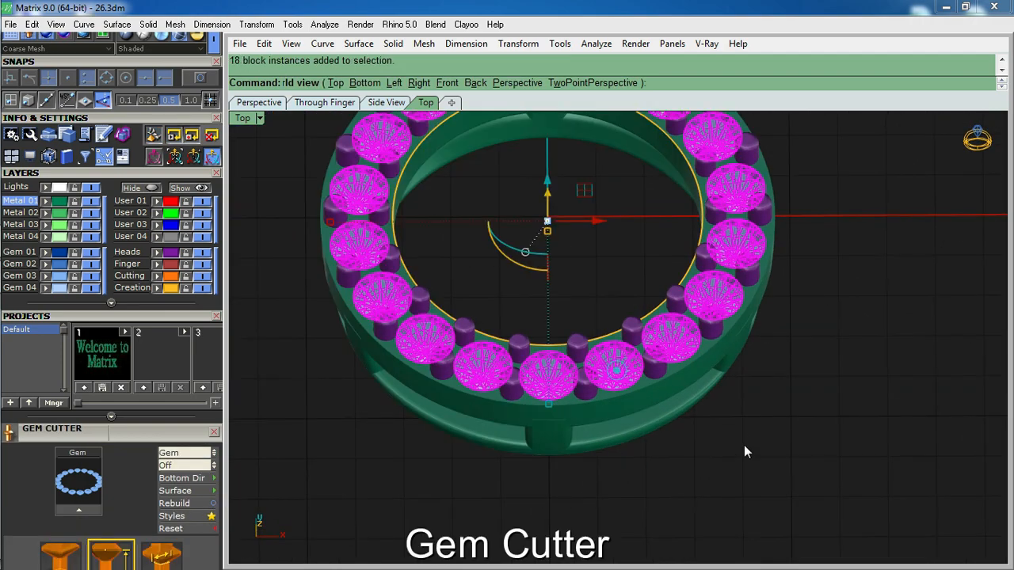
key("F6")
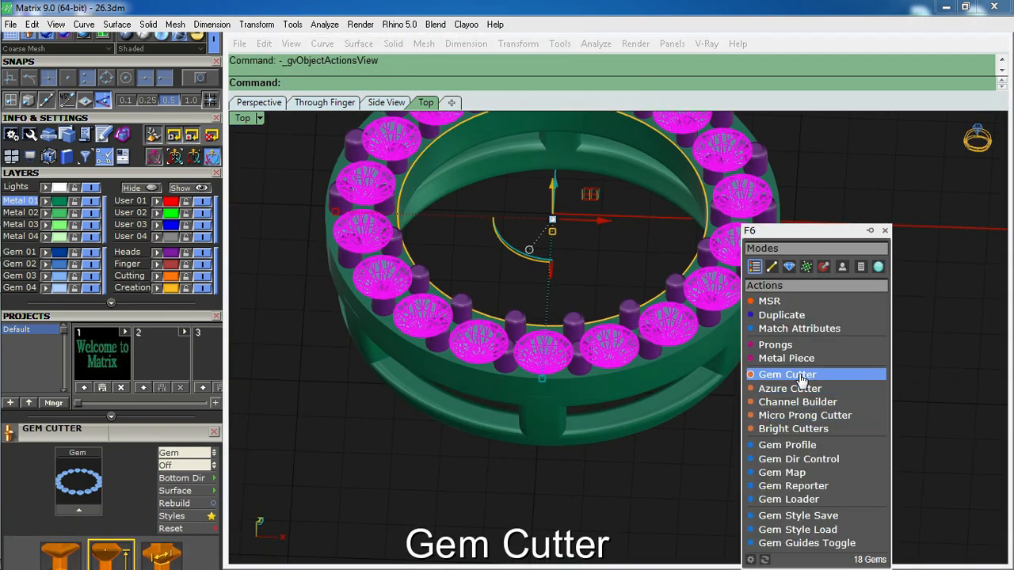
left_click(800, 379)
right_click_drag(681, 380, 655, 331, "ctrl+shift")
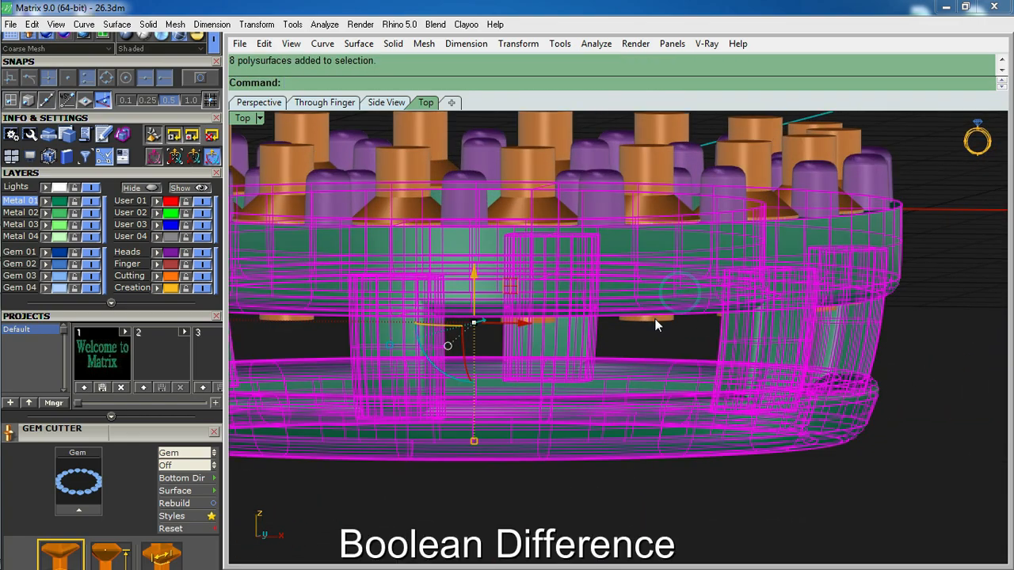
Boolean-subtract the gem cutters from the rings and posts, and delete the inner guide circle
type("BD")
key("Return")
scroll(649, 321, "up", 5)
left_click(647, 320)
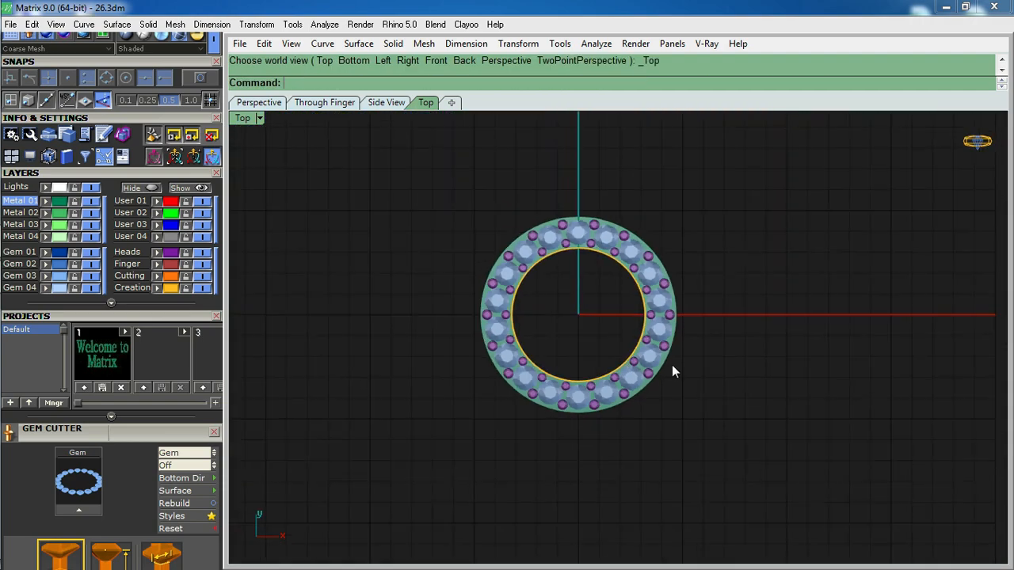
key("Return")
key("Delete")
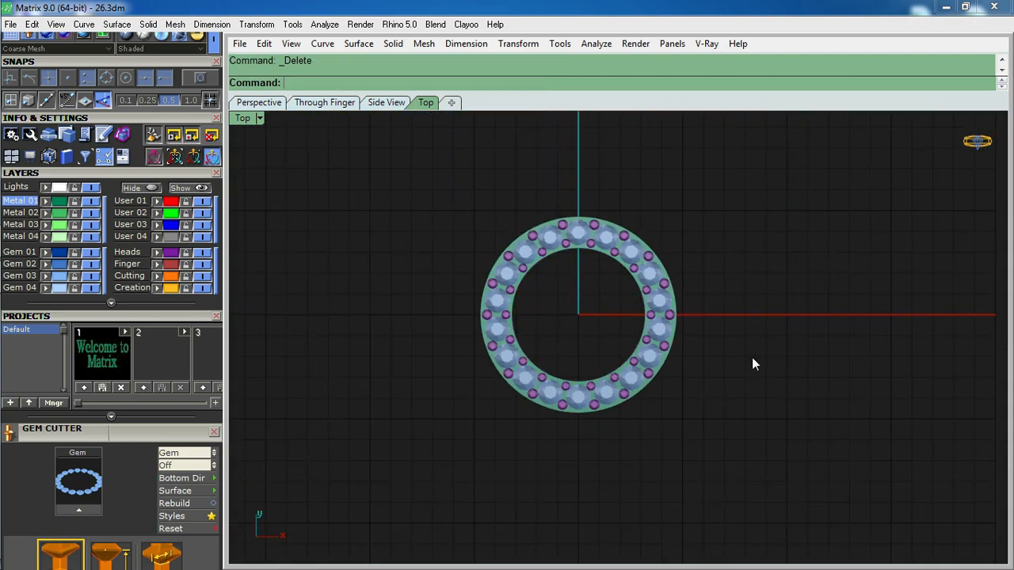
Show only the centre diamond from the hidden objects again
key("ctrl+shift+h")
left_click(597, 309)
right_click(597, 309)
scroll(596, 309, "up", 4)
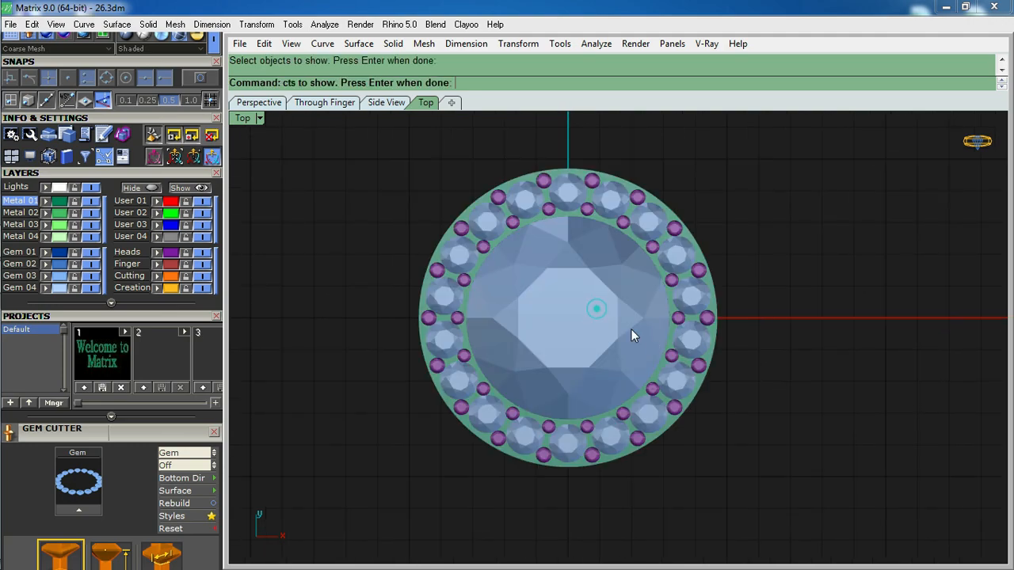
Move the centre diamond straight up so its girdle sits above the halo prongs
key("ctrl+F2")
scroll(617, 263, "up", 4)
left_click(616, 264)
scroll(629, 266, "up", 2)
right_click_drag(659, 263, 596, 333)
type("m")
key("Return")
left_click(617, 305)
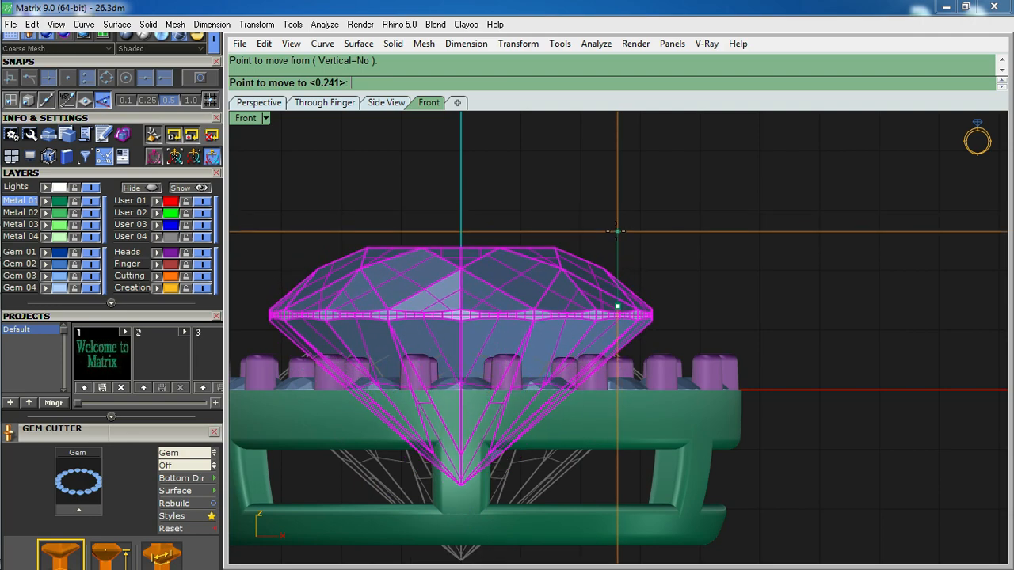
left_click(616, 229)
right_click_drag(614, 230, 676, 426)
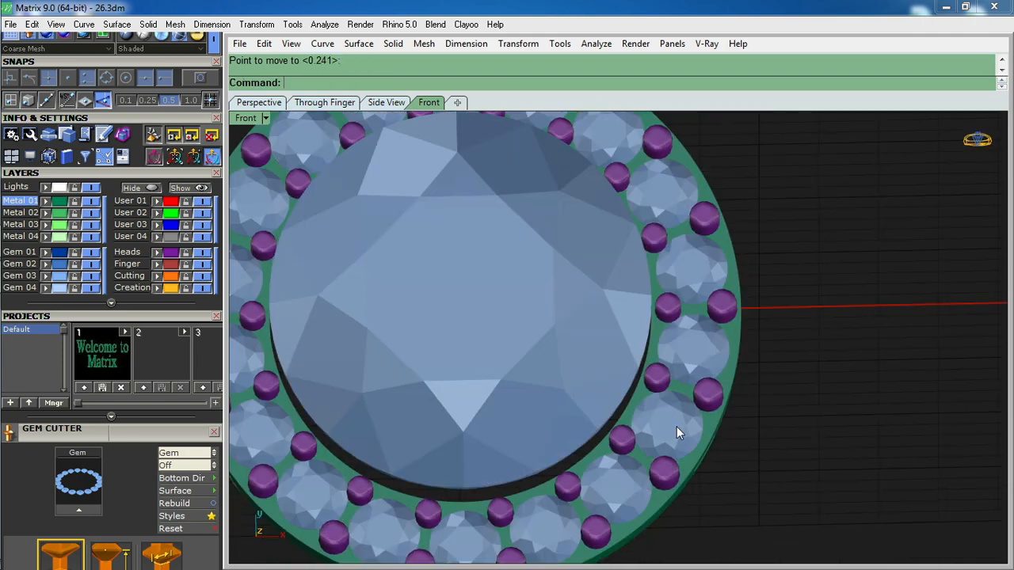
Draw a line in the top view from the origin along the X axis to just beyond the halo's outer edge
key("ctrl+F1")
key("ctrl+alt+w")
scroll(686, 350, "down", 2)
type("line")
key("Return")
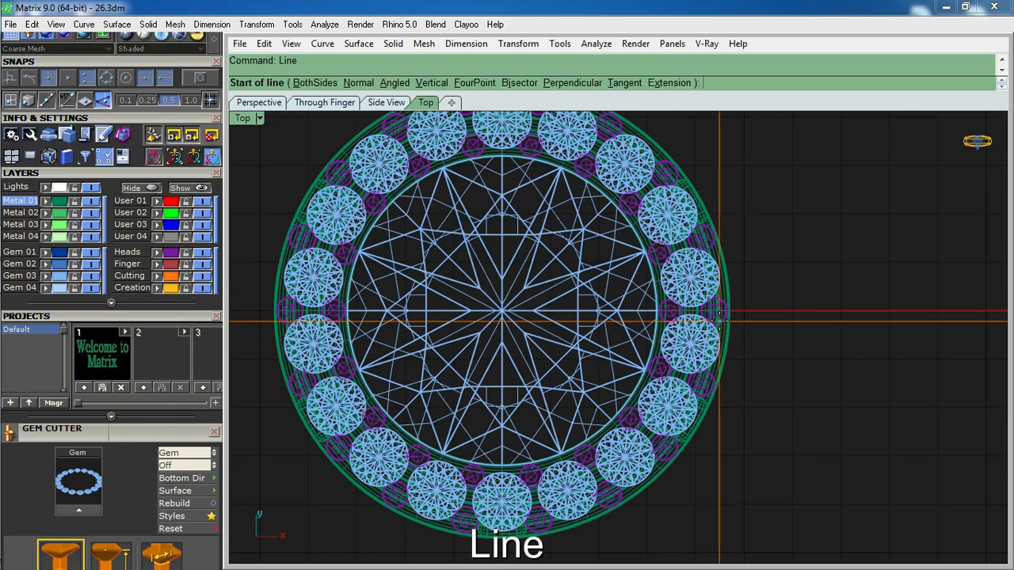
type("0")
key("Return")
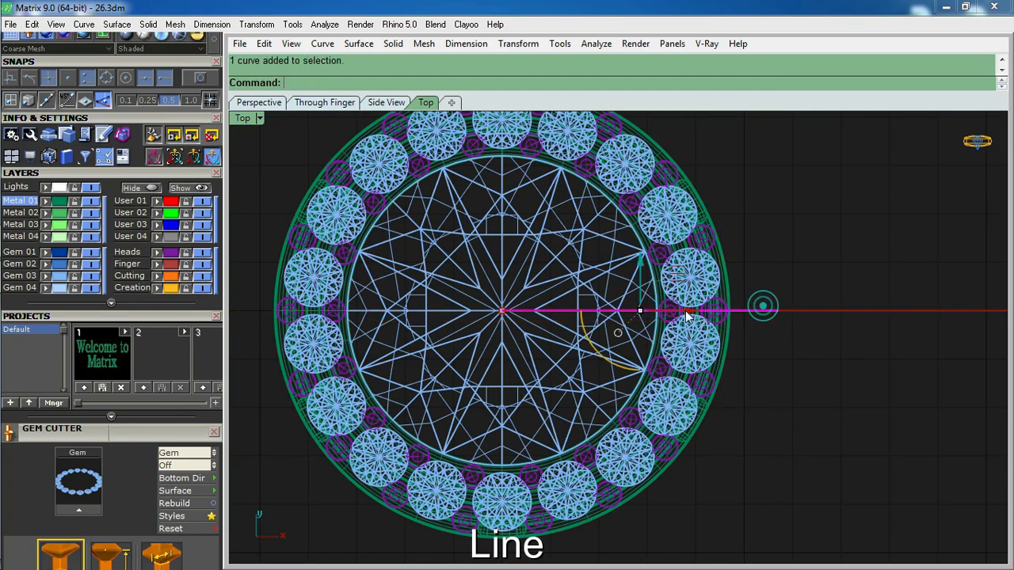
Split the line at the centre diamond's edge and inside the adjacent inner prong, and delete both outer pieces
type("split")
key("Return")
scroll(665, 317, "up", 5)
type("p")
key("Return")
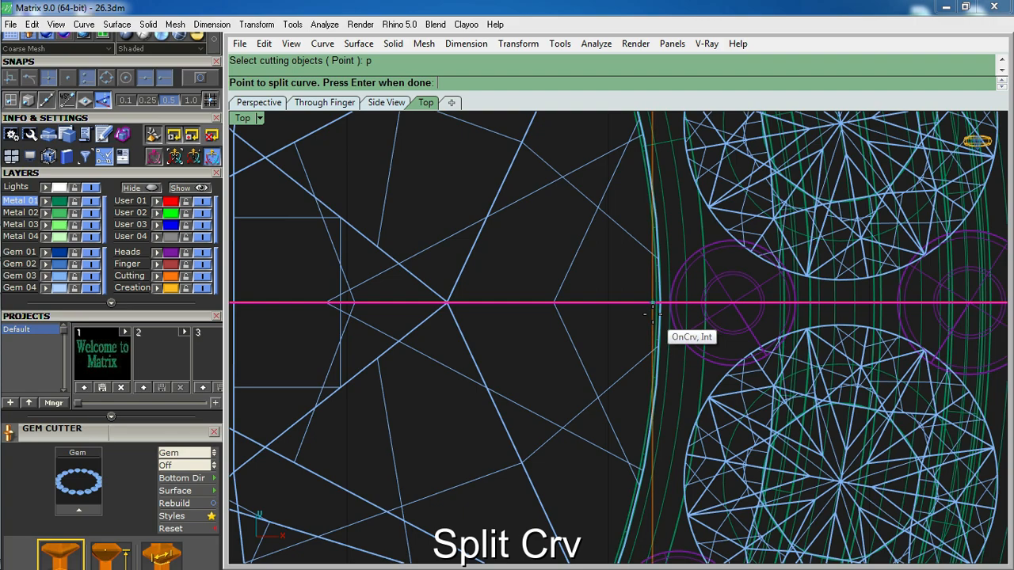
left_click(652, 304)
left_click(722, 316)
key("Return")
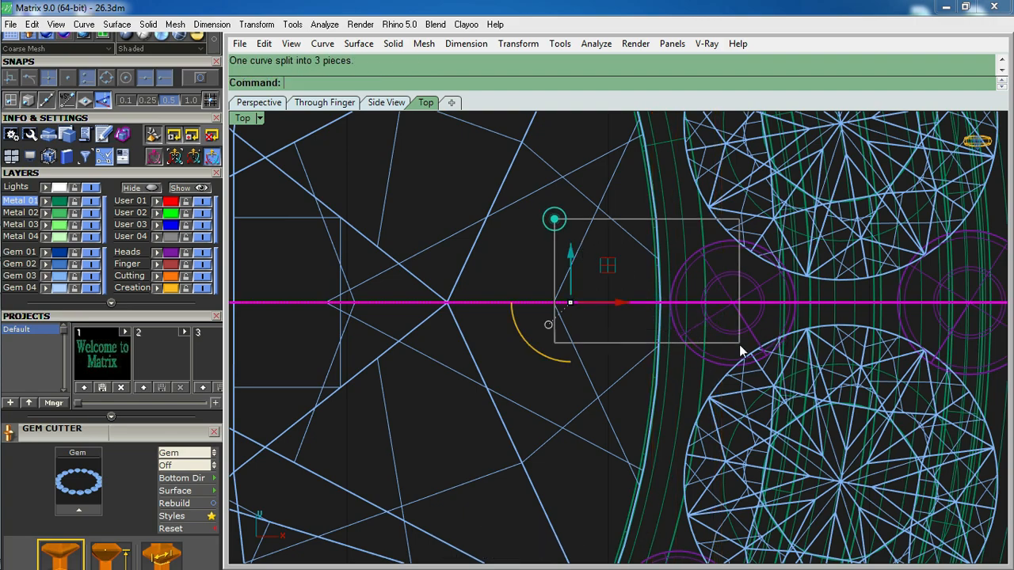
left_click_drag(740, 345, 740, 345, "ctrl")
key("Delete")
scroll(528, 299, "down", 8)
scroll(529, 273, "up", 3)
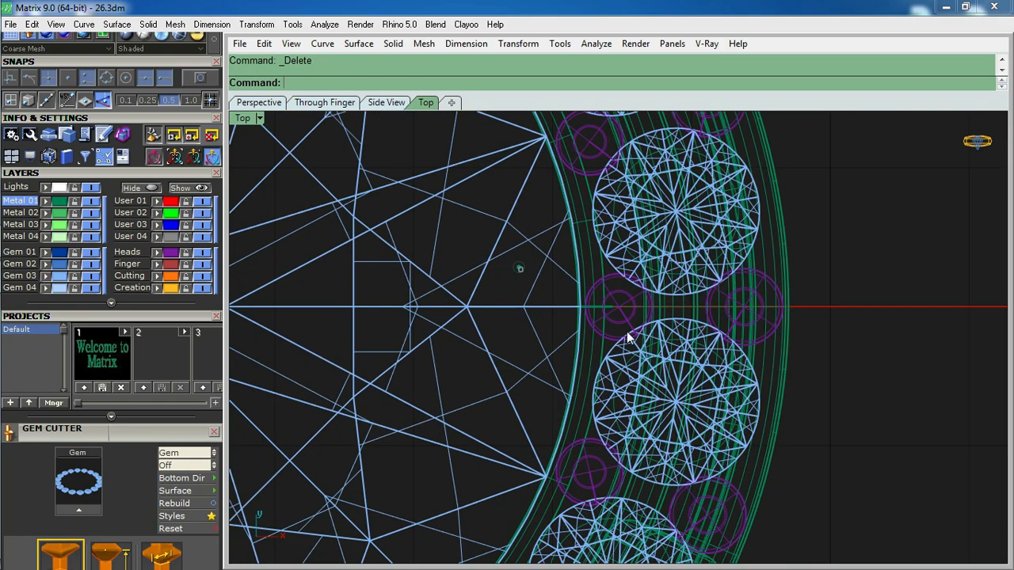
Turn on the short segment's control points and move its outer end up above the centre diamond's crown
left_click_drag(518, 267, 627, 334)
key("ctrl+F2")
scroll(580, 308, "down", 6)
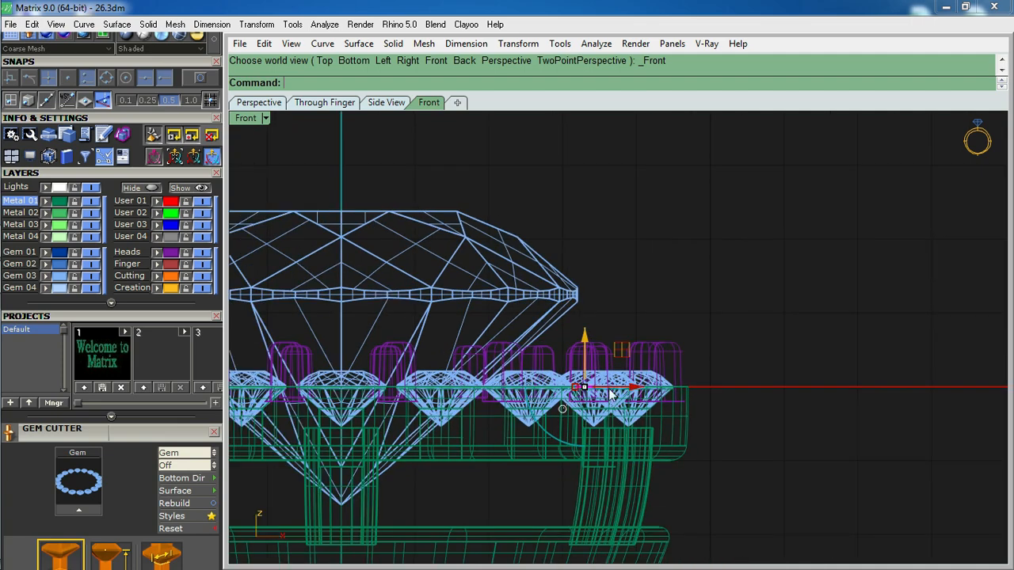
key("F10")
scroll(597, 352, "up", 2)
left_click_drag(589, 298, 651, 434)
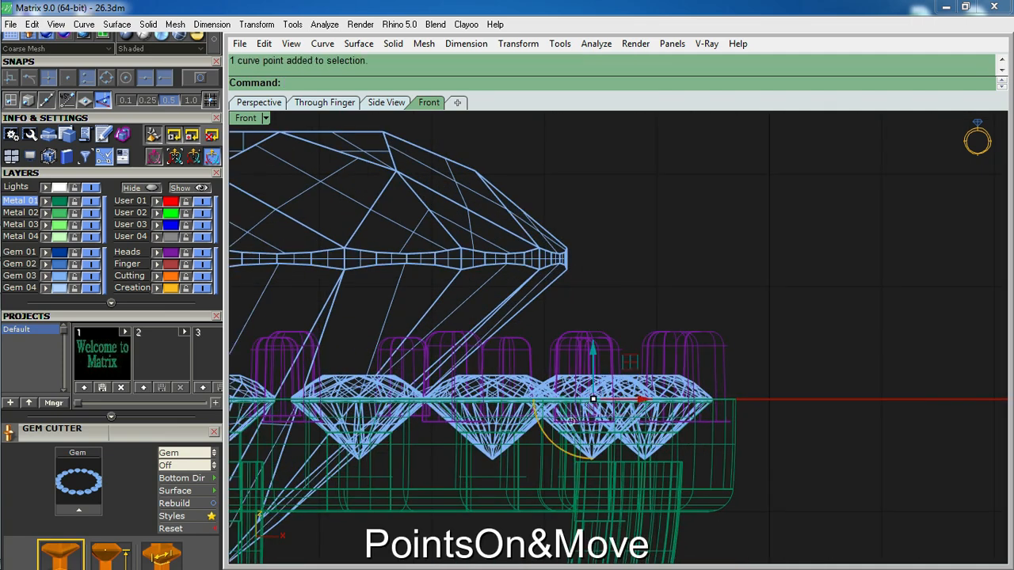
key("m")
left_click(753, 481)
right_click_drag(725, 304, 709, 394)
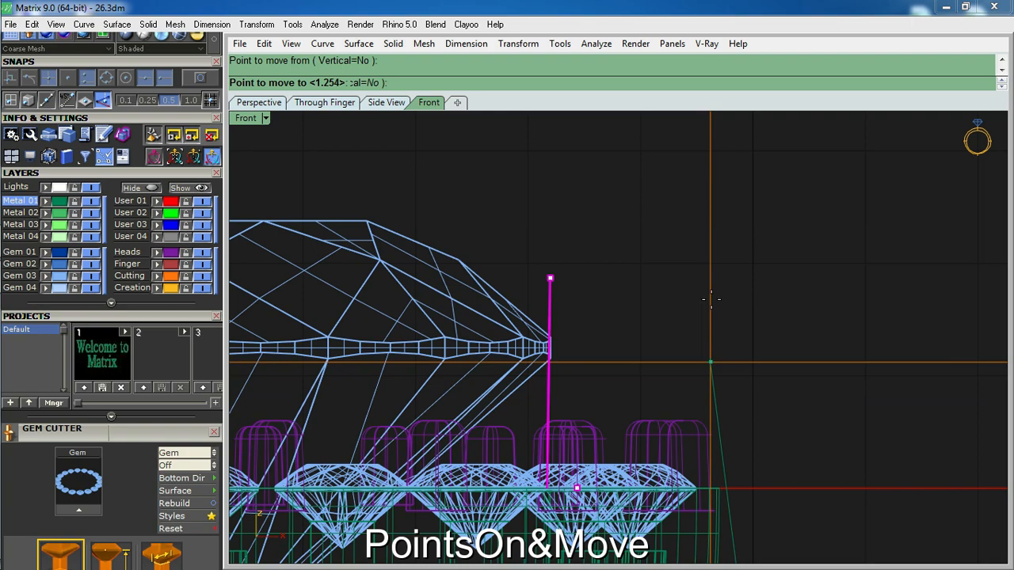
left_click(720, 247)
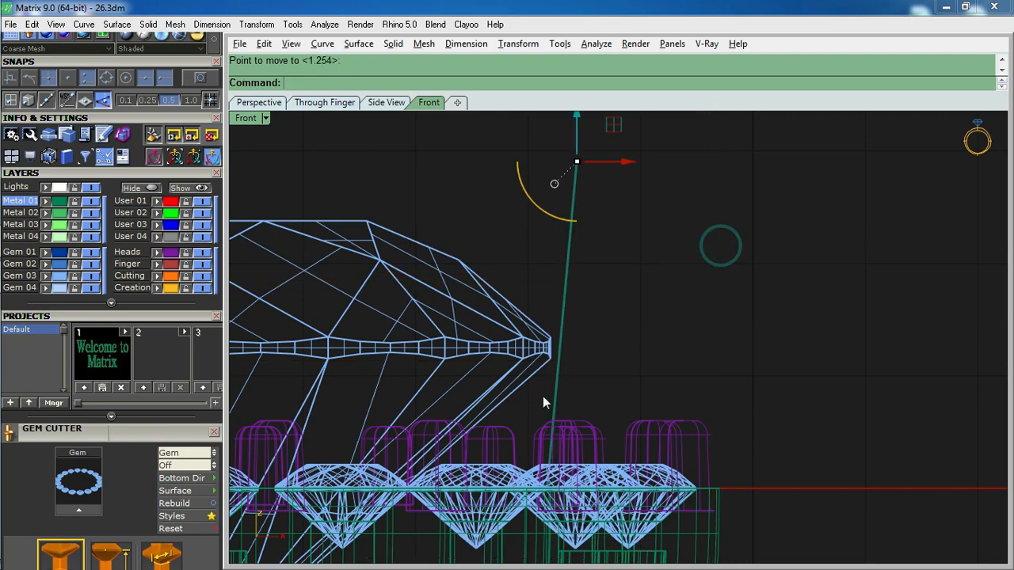
Move the line's lower end point down to the underside of the upper halo ring
key("ctrl+alt+w")
left_click_drag(527, 403, 579, 518)
scroll(700, 497, "down", 4)
right_click_drag(702, 491, 656, 306)
key("m")
left_click(682, 303)
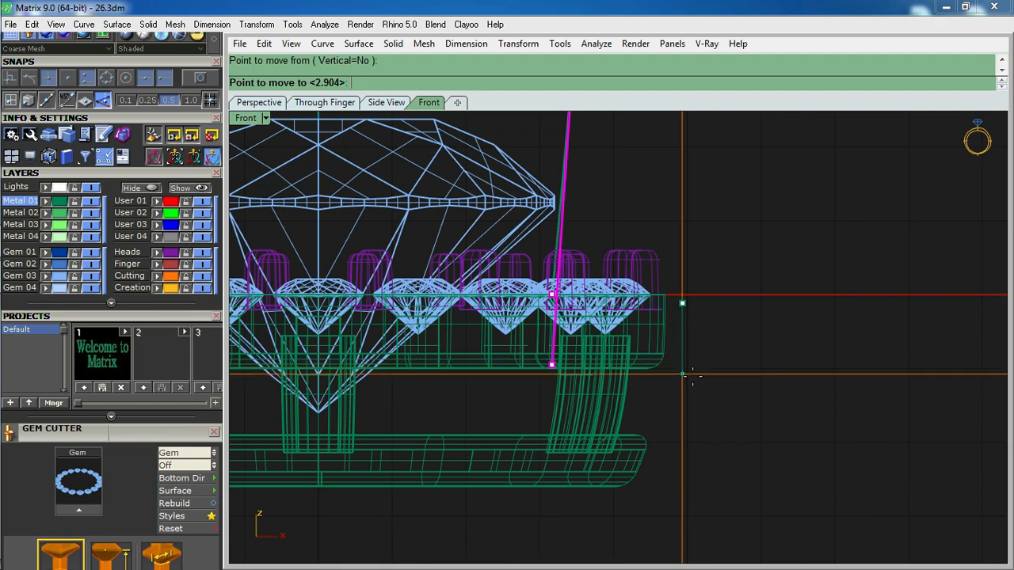
left_click(692, 376)
scroll(645, 366, "down", 4)
right_click_drag(640, 369, 608, 456)
scroll(606, 264, "up", 6)
left_click_drag(607, 321, 523, 338)
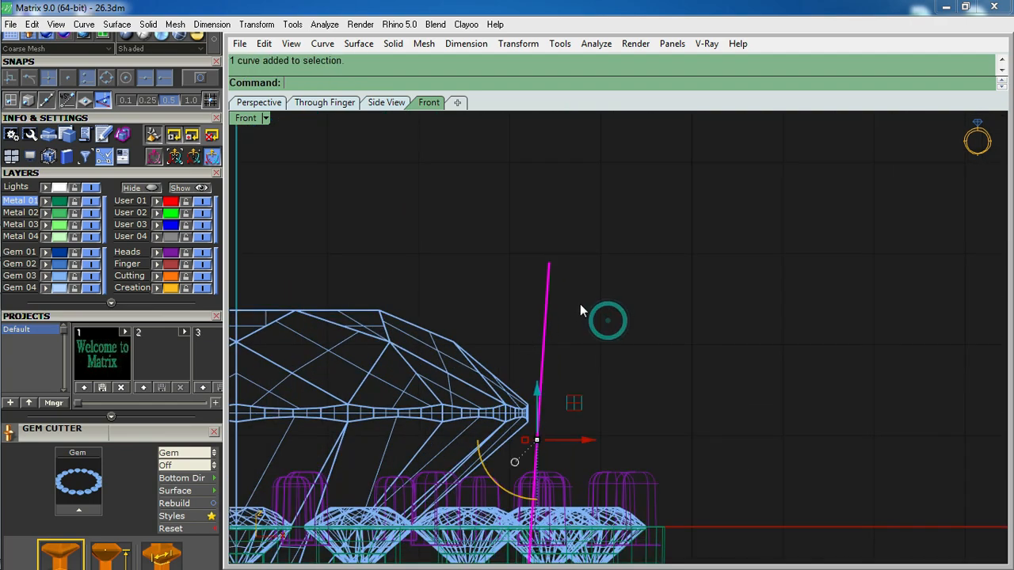
key("Return")
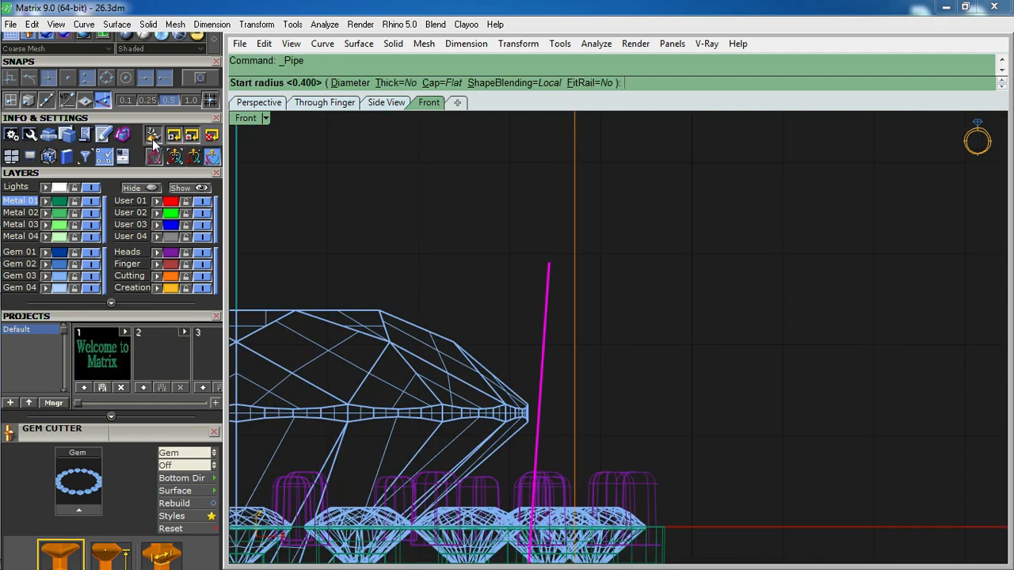
key("Escape")
key("Escape")
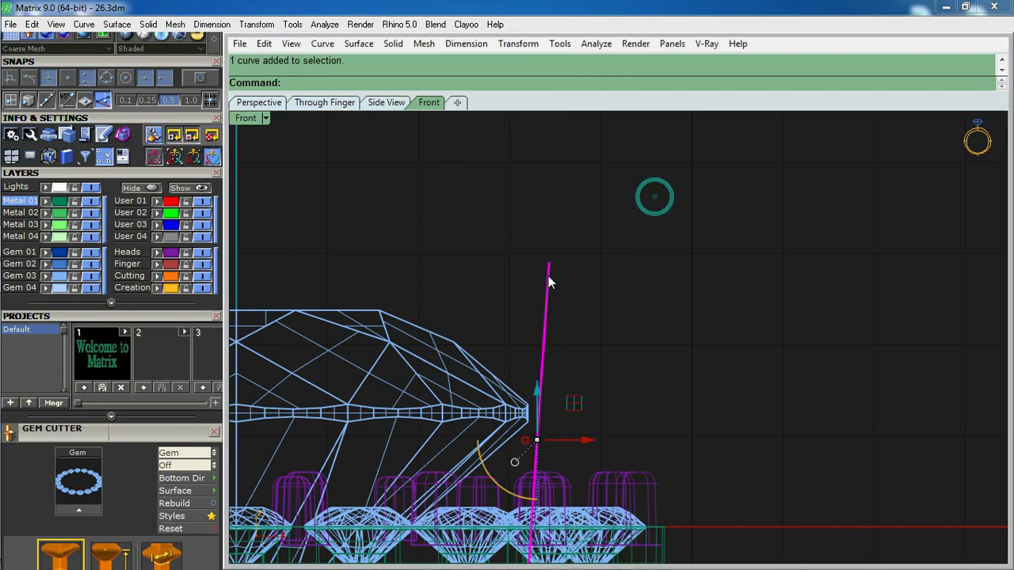
Pipe the slanted line with a 0.4 mm radius to form a centre-stone prong
key("Return")
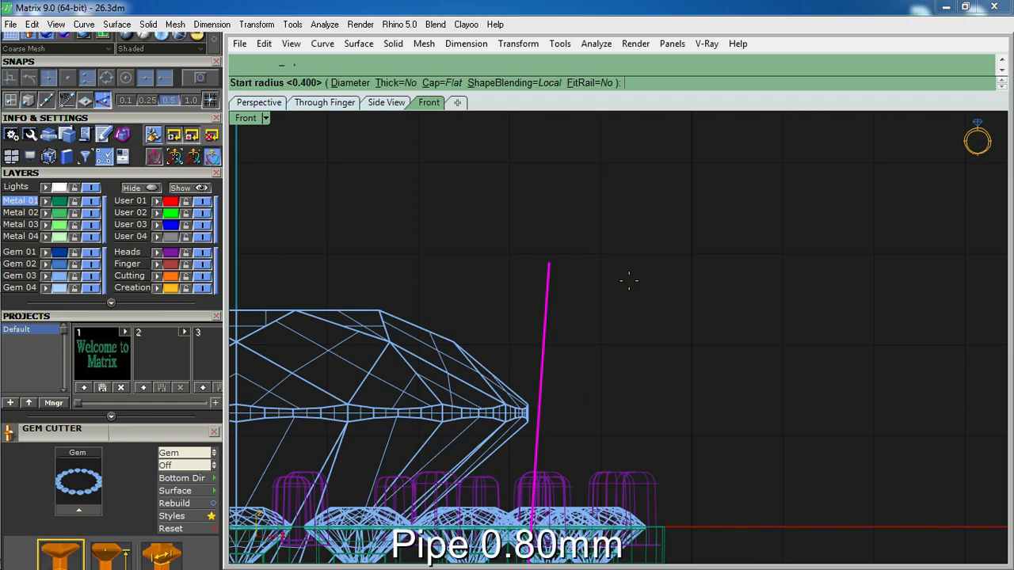
key("Return")
scroll(561, 301, "down", 1)
scroll(560, 298, "down", 8)
Turn on the prong's rail curve points and move the top point further up above the diamond
key("F10")
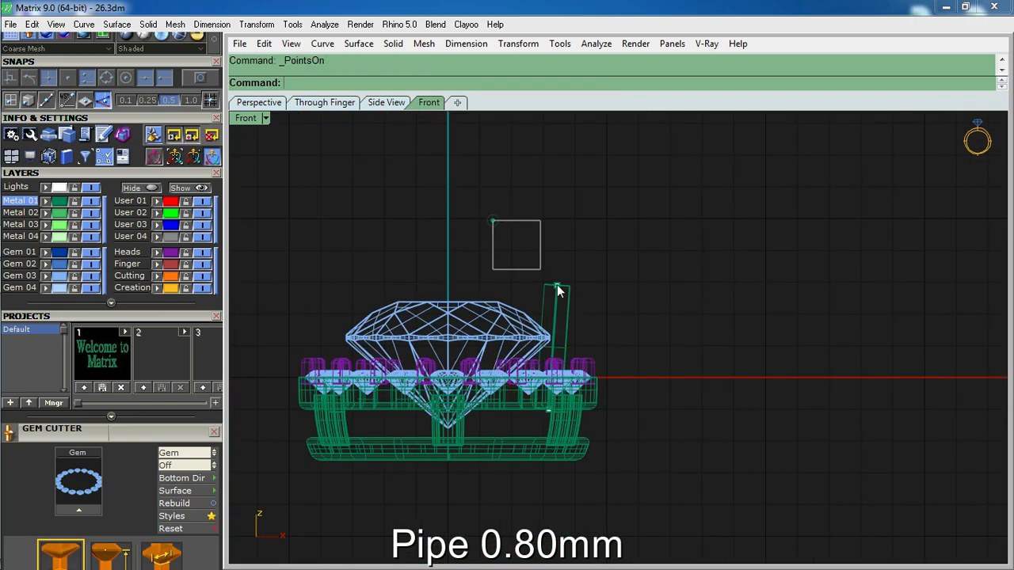
left_click(556, 285)
scroll(553, 268, "up", 6)
left_click_drag(559, 251, 573, 189)
left_click(689, 240)
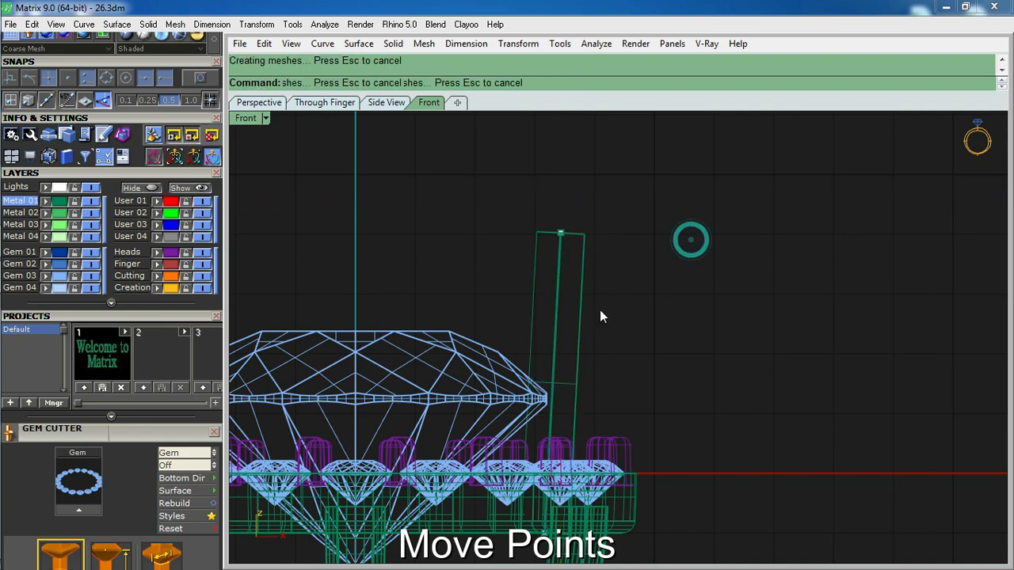
Rebuild the prong's rail curve with 4 control points
left_click(556, 306)
left_click(596, 322)
right_click_drag(667, 351, 672, 312)
type("RB")
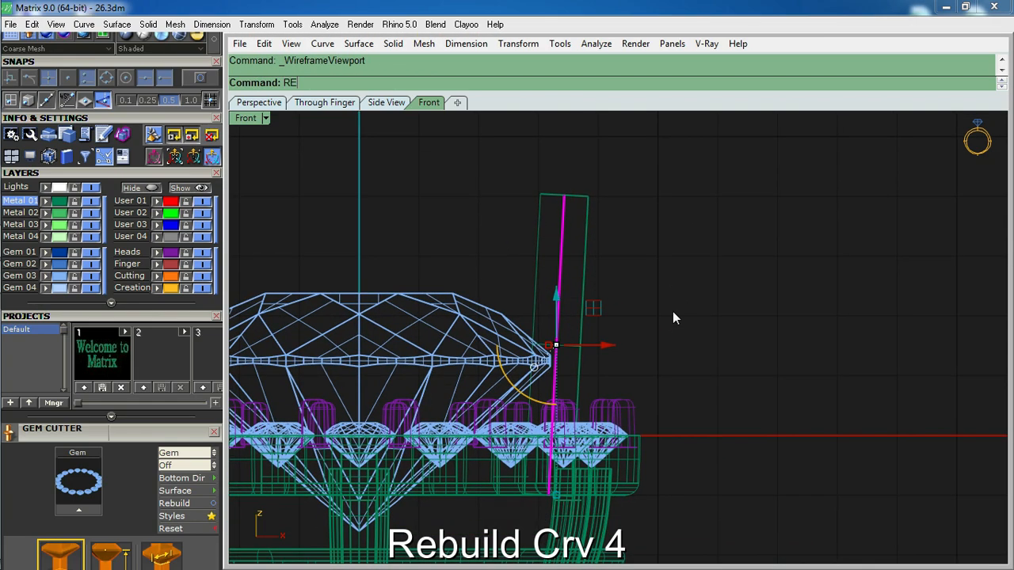
key("Return")
key("Return")
scroll(590, 404, "up", 2)
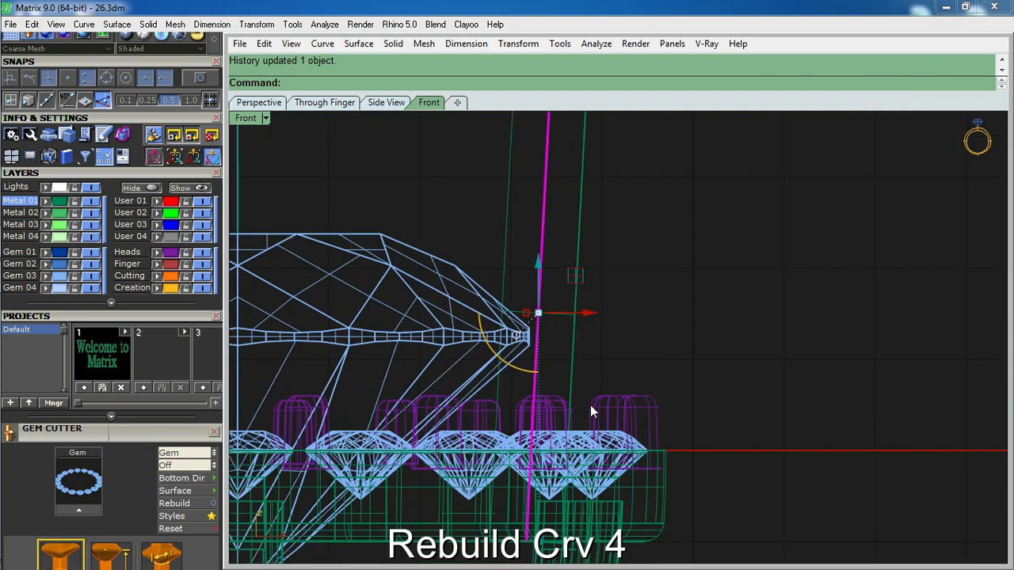
Turn on the rebuilt rail curve's points and move the two middle points outward, bowing the prong away from the diamond
key("F10")
left_click_drag(452, 181, 690, 407)
left_click_drag(586, 313, 619, 317)
right_click_drag(620, 317, 600, 423)
Lower the rail curve's two upper points slightly and shift the upper middle point inward to refine the prong's bend
left_click_drag(504, 158, 616, 402)
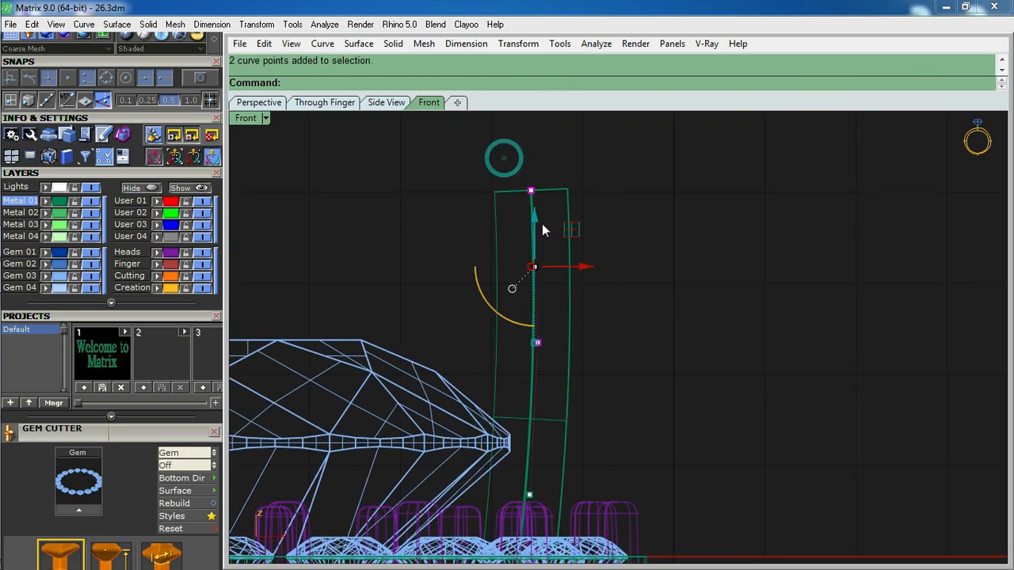
left_click_drag(534, 218, 535, 226)
left_click_drag(395, 291, 580, 351)
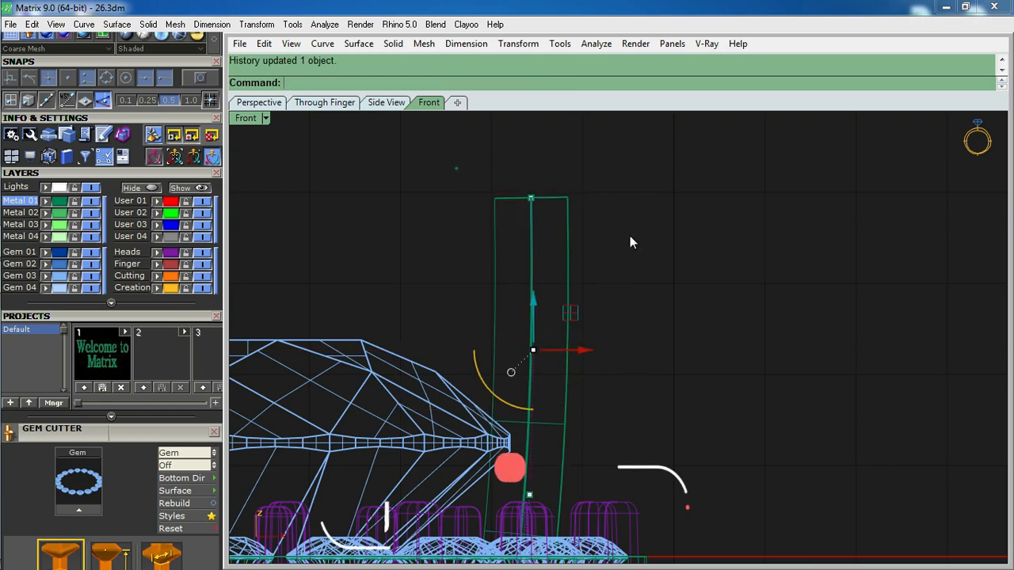
left_click_drag(454, 169, 592, 198)
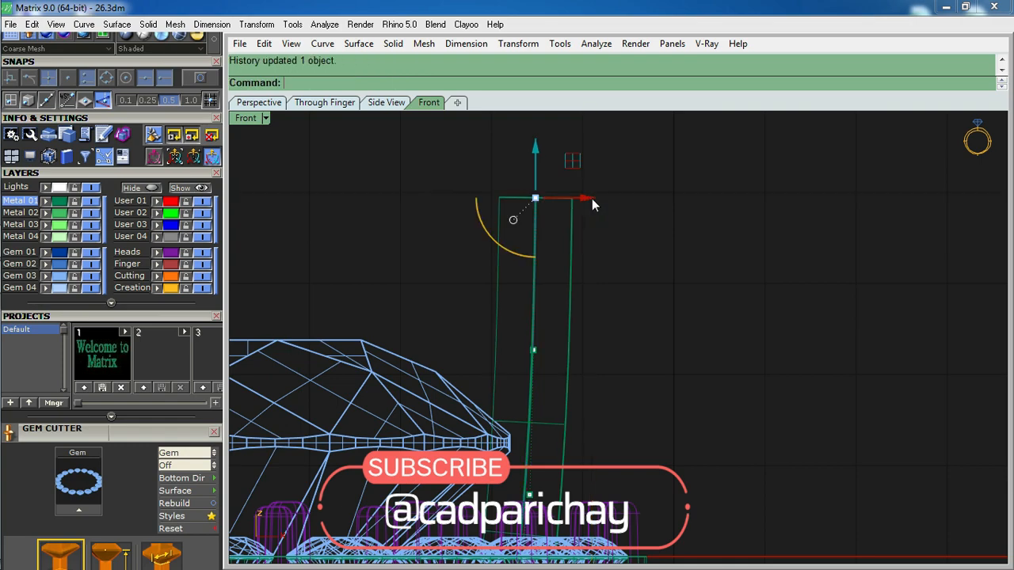
key("ctrl+z")
left_click(629, 255)
Shade the model and fillet the prong's lower end edge with a 0.3 mm radius
key("ctrl+alt+s")
scroll(629, 255, "down", 3)
mouse_move(594, 320)
right_mouse_down("ctrl+shift")
mouse_move(547, 382)
mouse_move(375, 346)
mouse_move(332, 348)
mouse_move(480, 389)
mouse_move(561, 269)
mouse_move(535, 424)
mouse_move(560, 433)
right_mouse_up("ctrl+shift")
scroll(547, 383, "up", 4)
type("illetEdge")
key("Return")
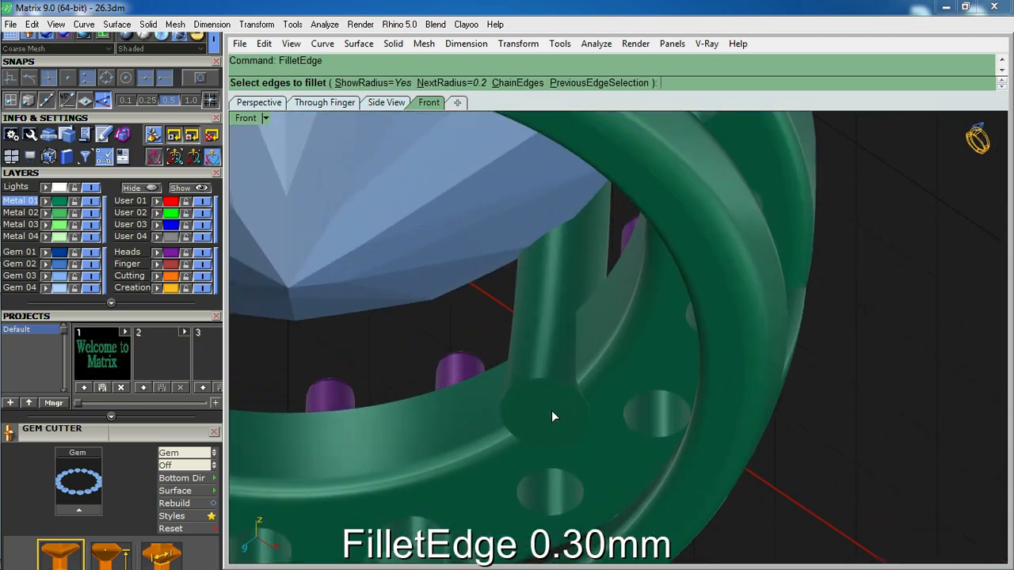
key("Return")
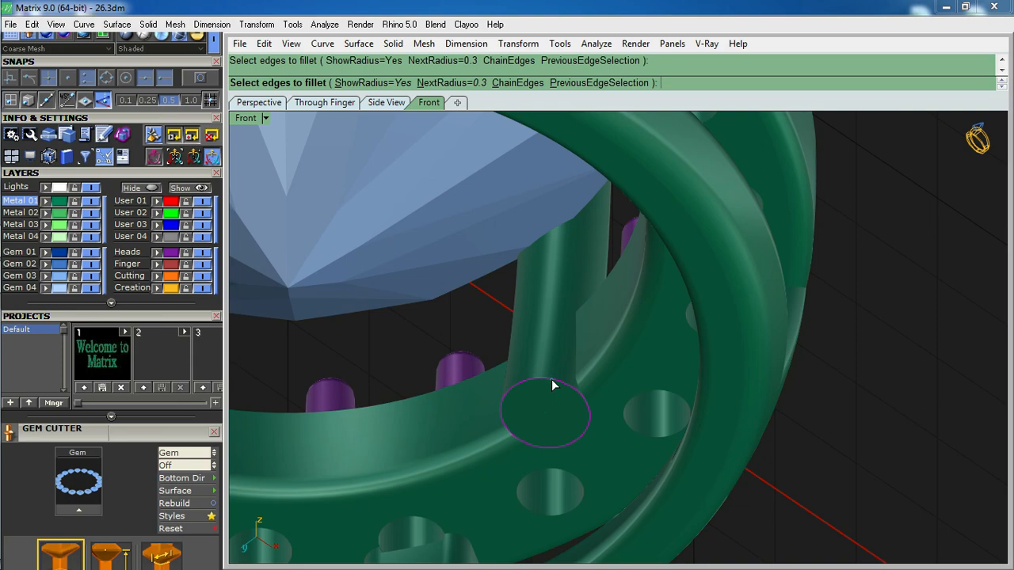
left_click(553, 385)
key("Return")
Undo the last fillet, then fillet the prong's top edge with a 0.2 mm radius
left_click(527, 326)
right_click_drag(526, 327, 571, 398, "ctrl+shift")
scroll(571, 398, "down", 3)
left_click(665, 306)
right_click_drag(581, 312, 613, 238)
key("ctrl+z")
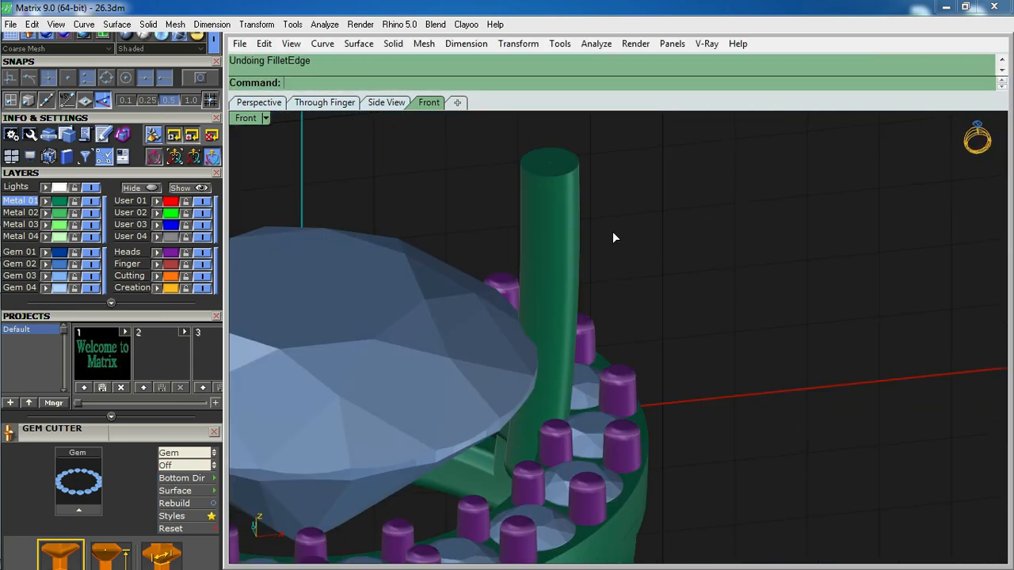
key("Return")
type(".2")
key("Return")
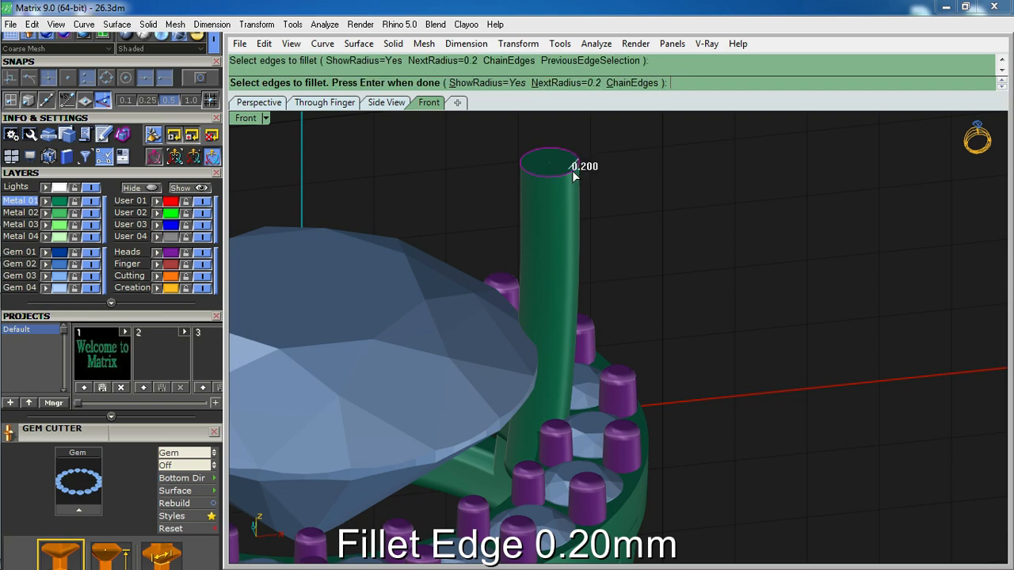
key("Return")
Polar array the filleted prong around the origin as 6 items over 360 degrees
left_click(523, 208)
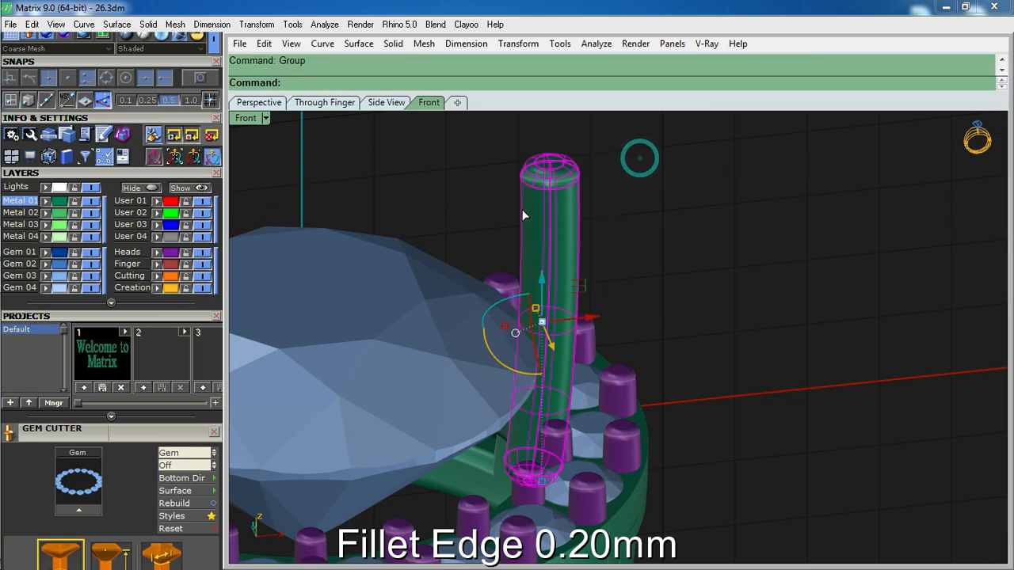
key("ctrl+F1")
type("A")
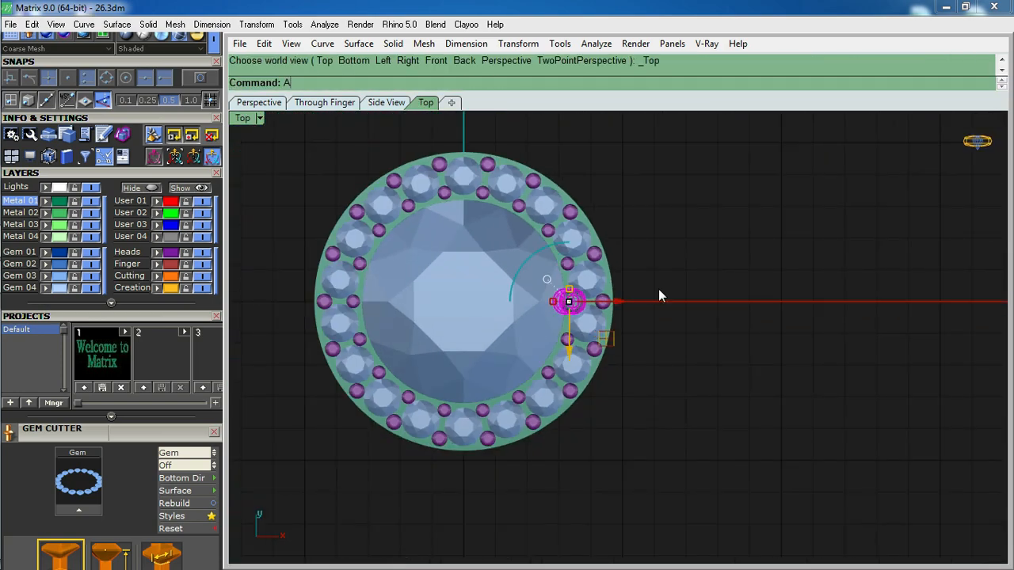
type("P")
key("Return")
type("0")
key("Return")
key("Return")
key("Return")
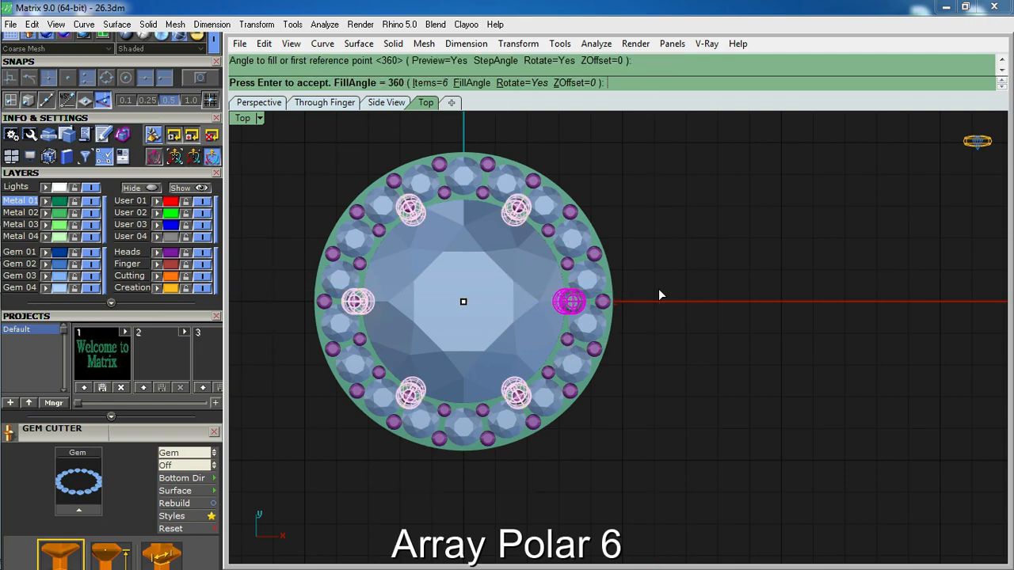
key("Return")
scroll(687, 351, "down", 3)
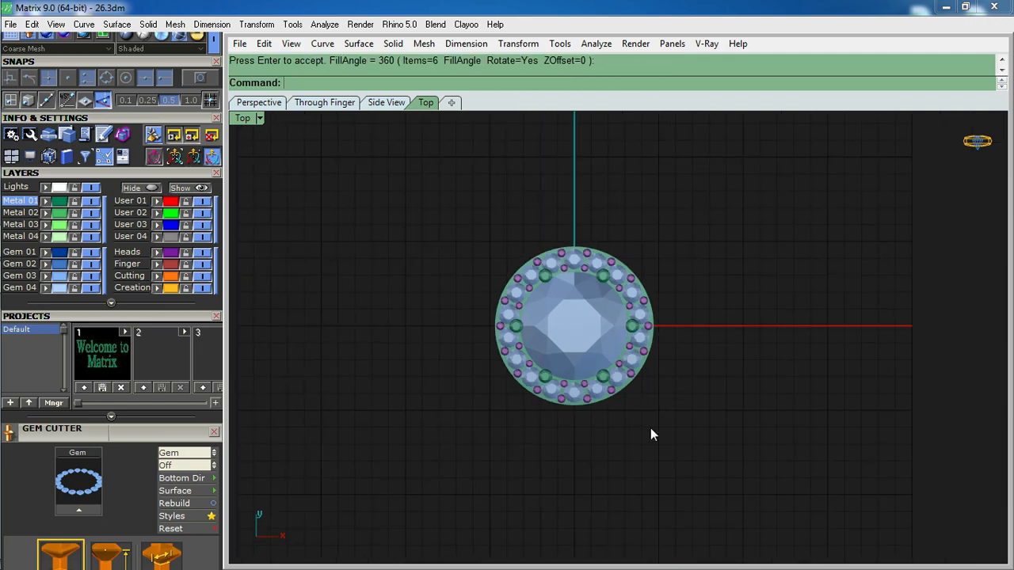
Draw a horizontal line from its midpoint at the origin, extending past both sides of the head in the bottom view
right_click_drag(650, 429, 640, 222)
key("ctrl+shift+F1")
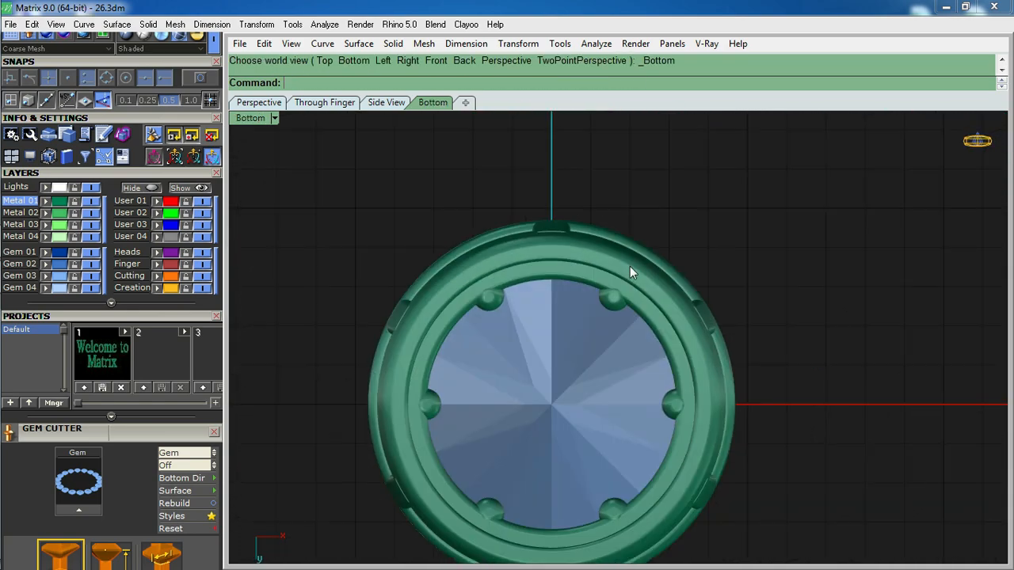
scroll(630, 266, "down", 3)
type("ll")
key("Return")
type("0")
key("Return")
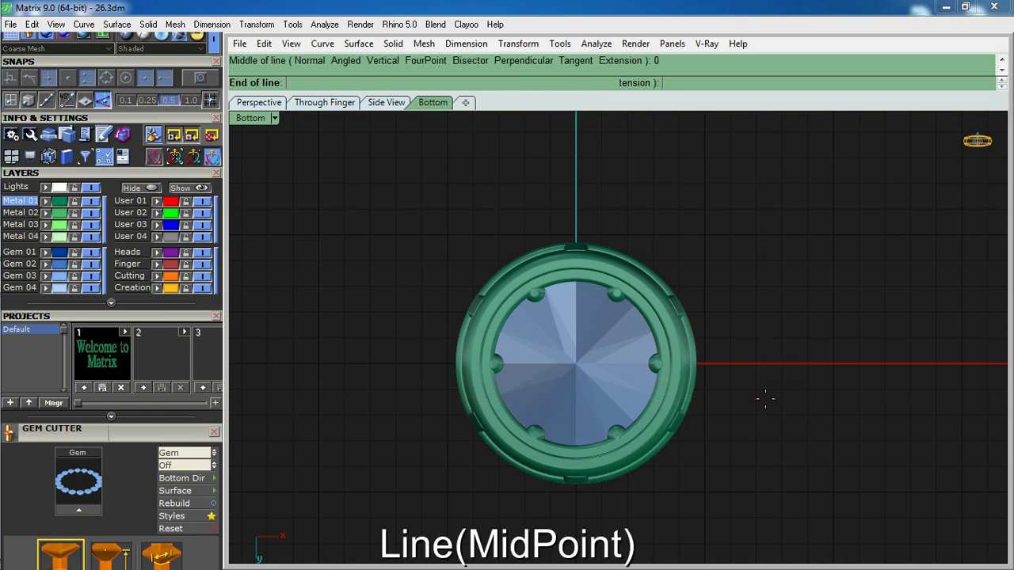
key("shift")
left_click(764, 399, "shift")
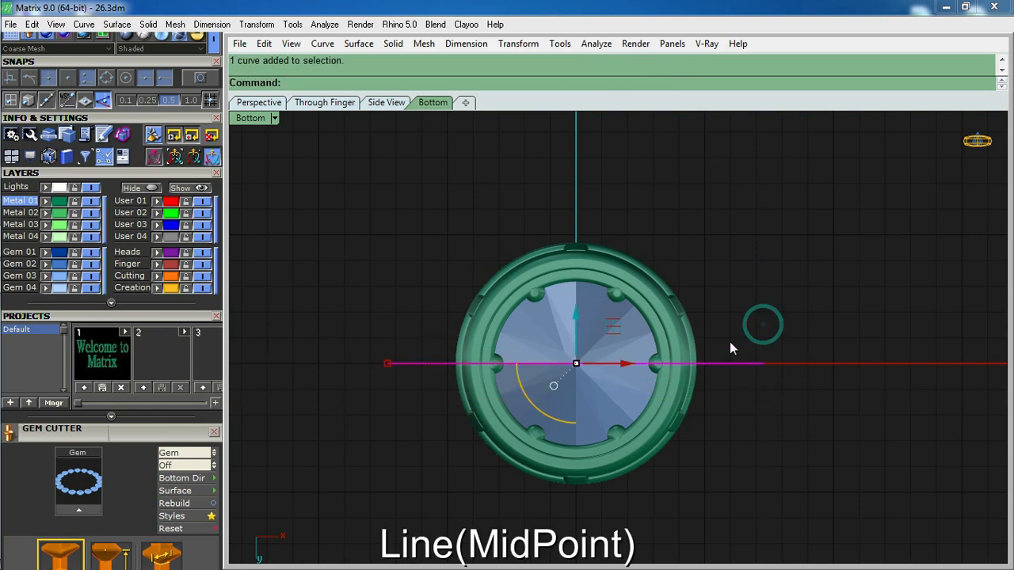
Offset the horizontal line 0.6 mm to both sides
type("oo")
key("Return")
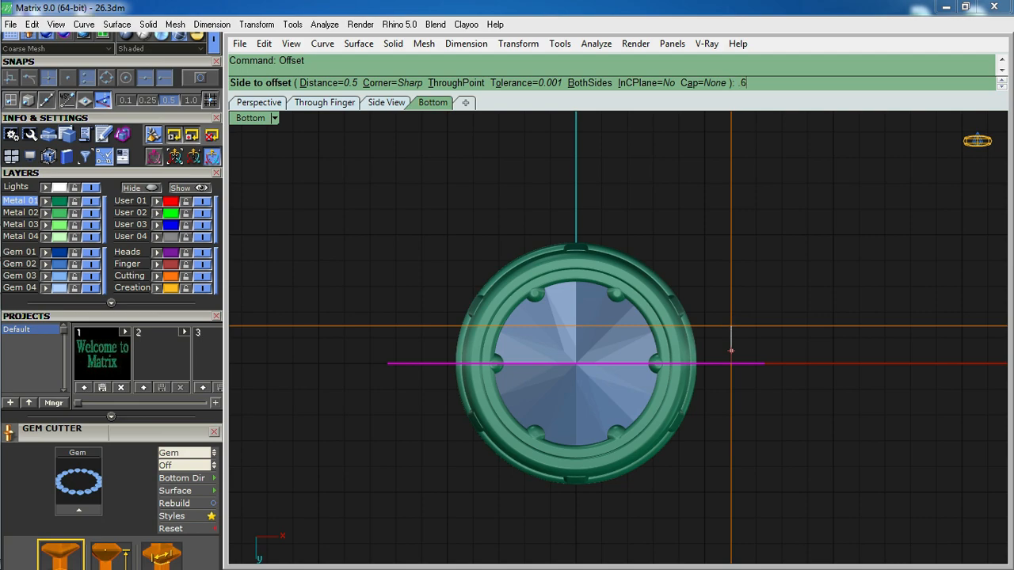
type(".6")
key("Return")
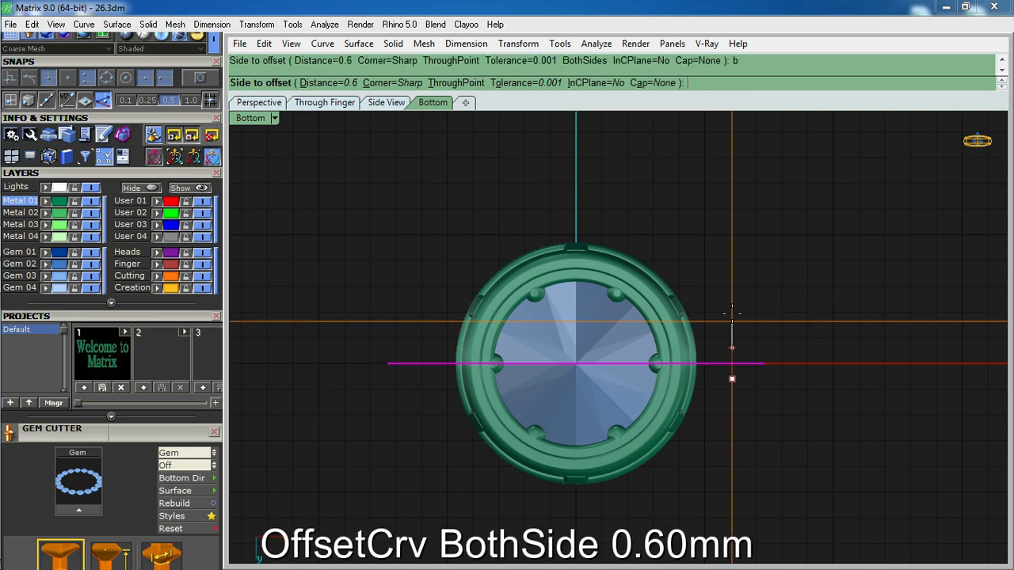
left_click(731, 314)
Loft the two offset lines into a flat strip with the Normal style
left_click_drag(735, 319, 741, 412)
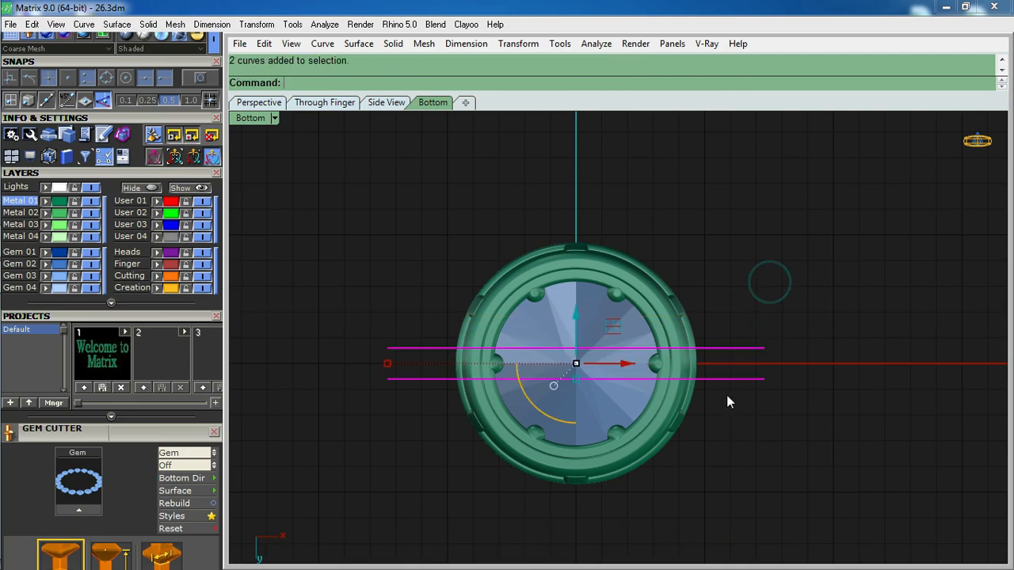
scroll(726, 394, "up", 4)
type("Loft")
key("Return")
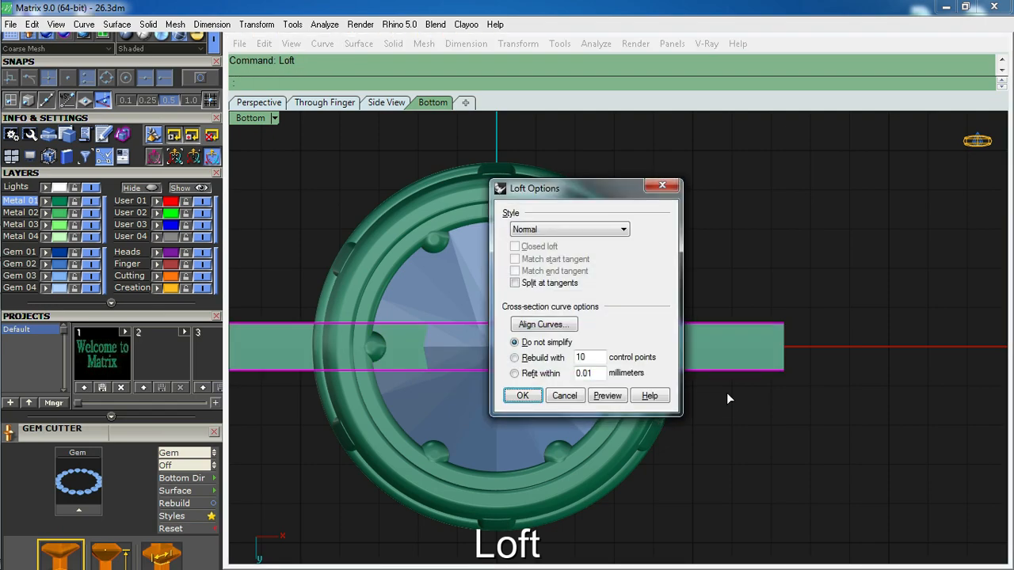
key("Return")
Align the lofted strip to the underside of the lower gallery ring in the front view
key("ctrl+F1")
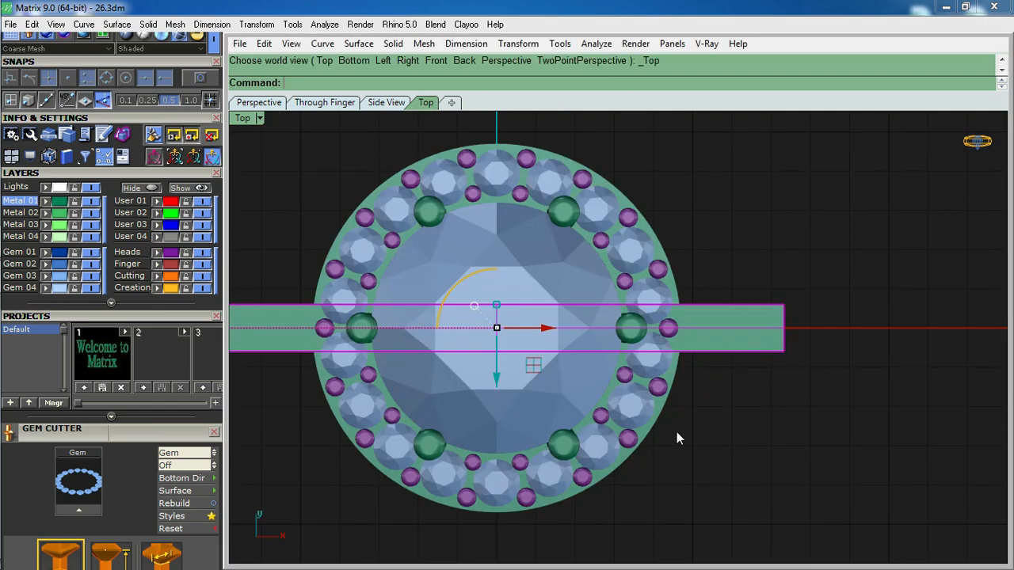
key("ctrl+F2")
type("Align")
key("Return")
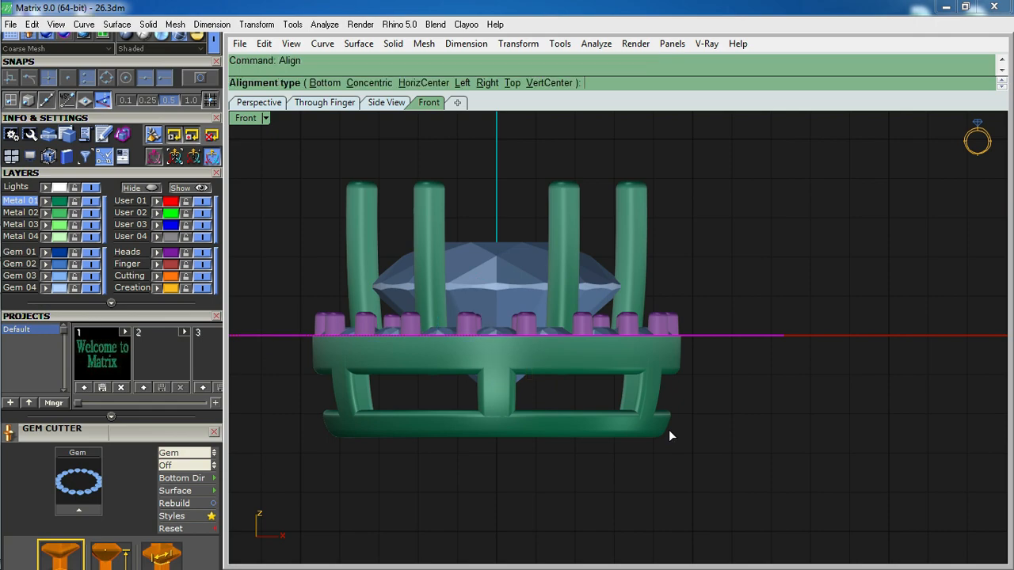
type("b")
key("Return")
left_click(641, 437)
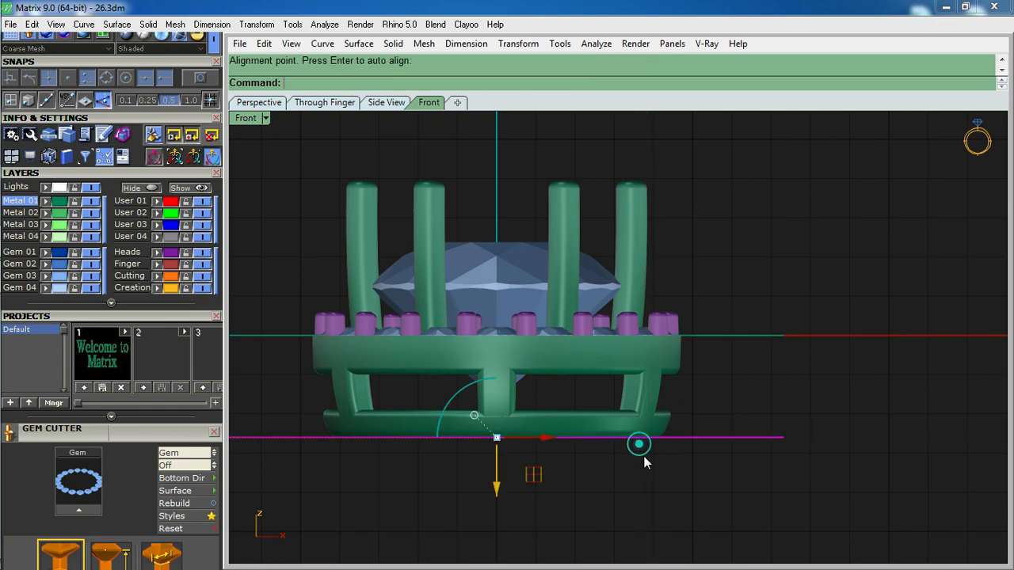
Scale the strip in one direction along its length so its ends stop within the lower ring
scroll(662, 458, "down", 6)
scroll(452, 458, "up", 6)
key("ctrl+F1")
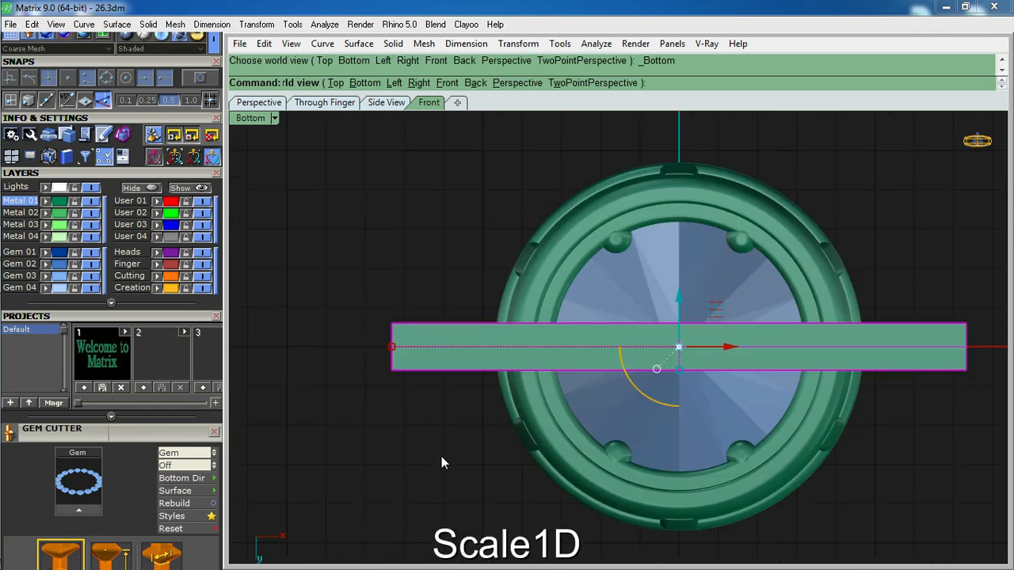
left_click_drag(397, 365, 540, 338)
scroll(534, 332, "up", 5)
scroll(539, 336, "up", 6)
scroll(420, 275, "down", 9)
right_click_drag(514, 312, 502, 377, "ctrl+shift")
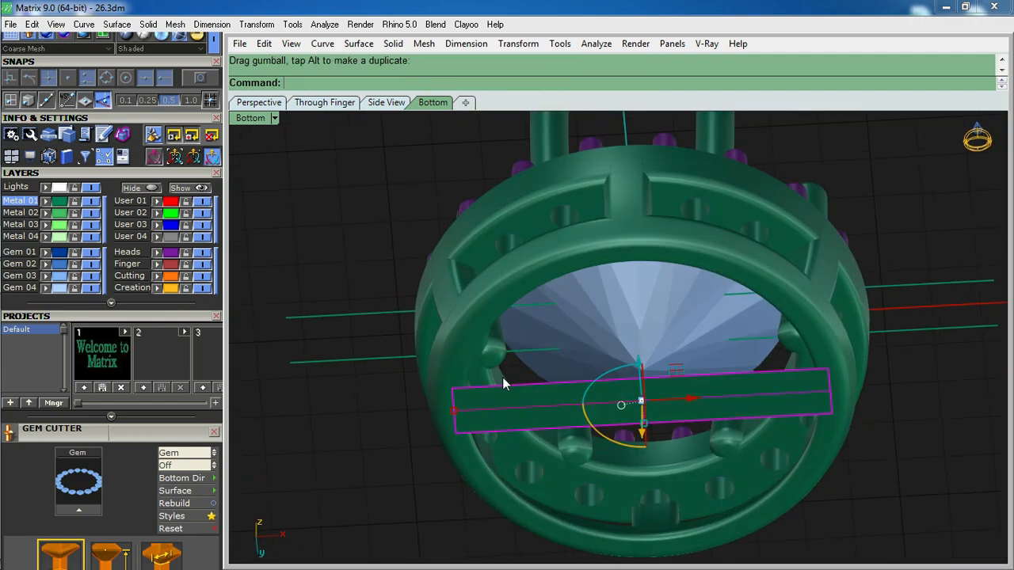
Delete the leftover construction lines across the head
key("Delete")
left_click(395, 309)
key("Delete")
scroll(527, 410, "up", 5)
Offset the strip surface 0.7 mm toward the diamond as a solid crossbar
left_click(529, 416)
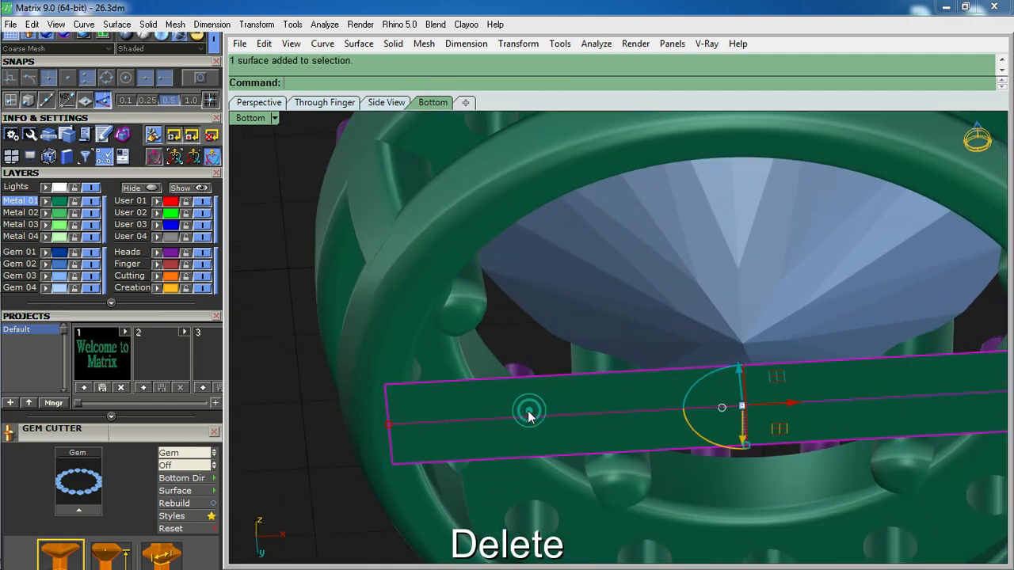
type("EOffsetSrf")
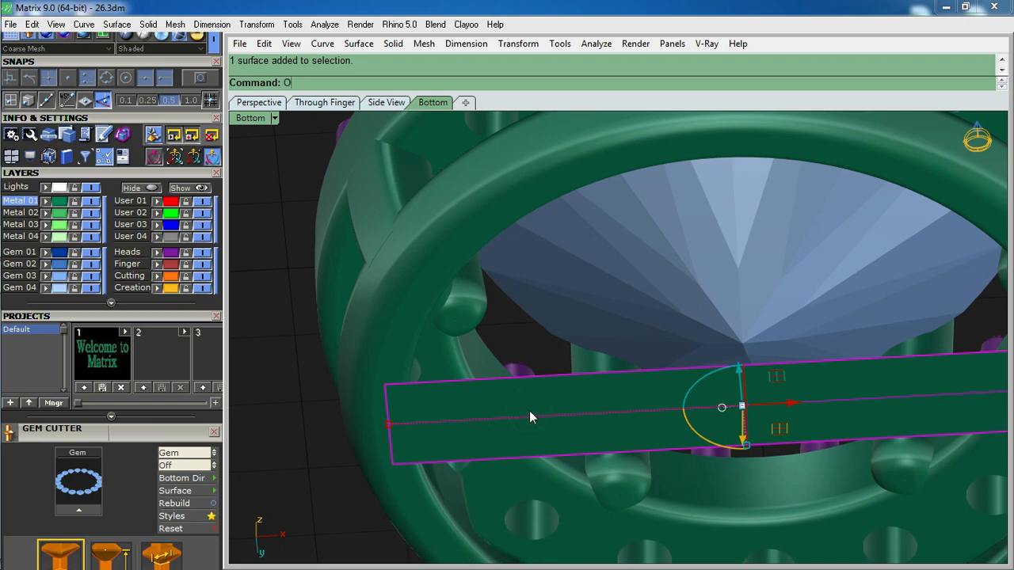
key("Return")
type(".7")
key("Return")
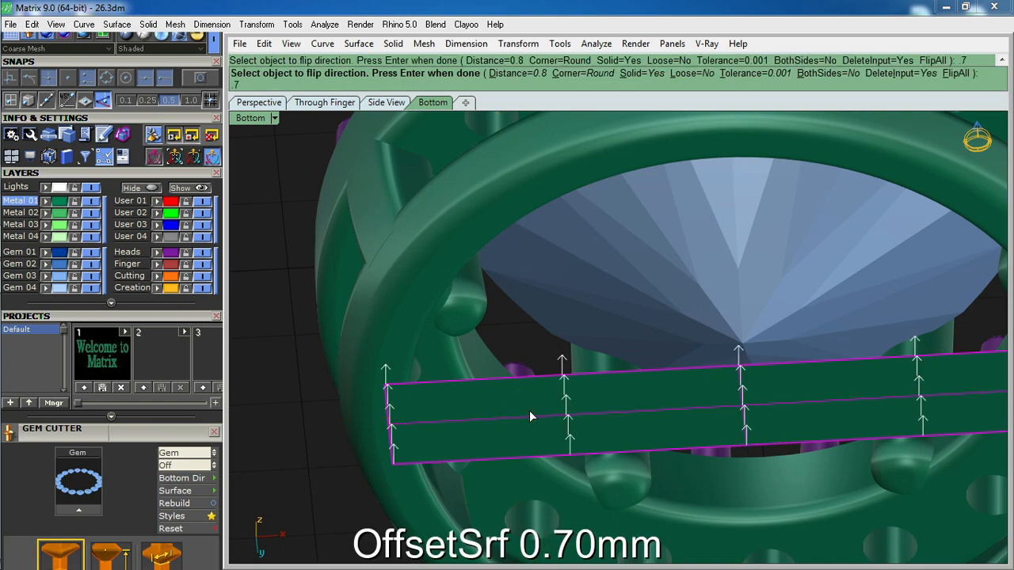
key("Return")
right_click_drag(459, 412, 414, 453, "ctrl+shift")
key("Escape")
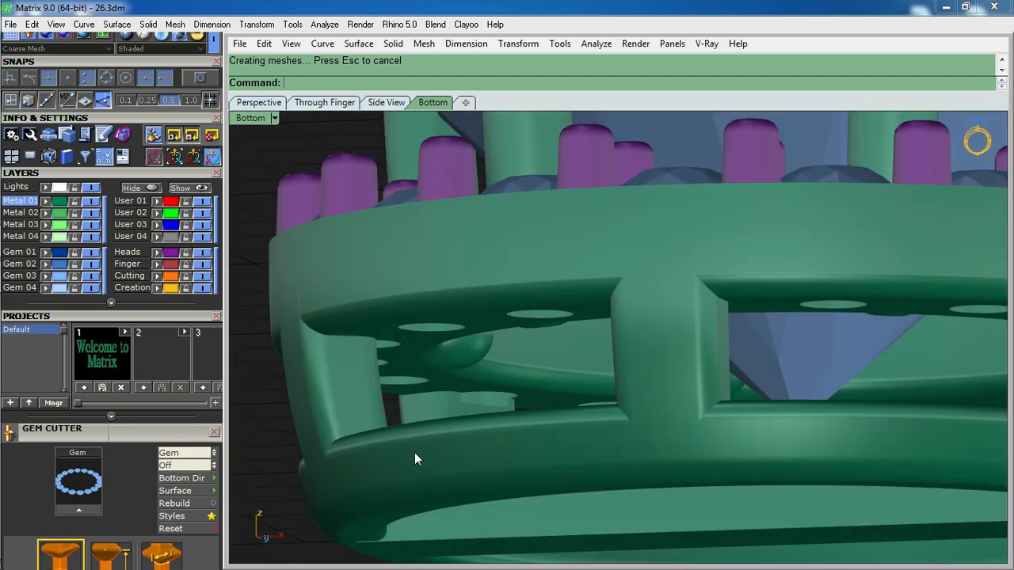
Examine the finished halo head in shaded display from the top and the side
scroll(414, 452, "down", 7)
right_click_drag(557, 510, 581, 361)
scroll(578, 368, "down", 4)
key("ctrl+F1")
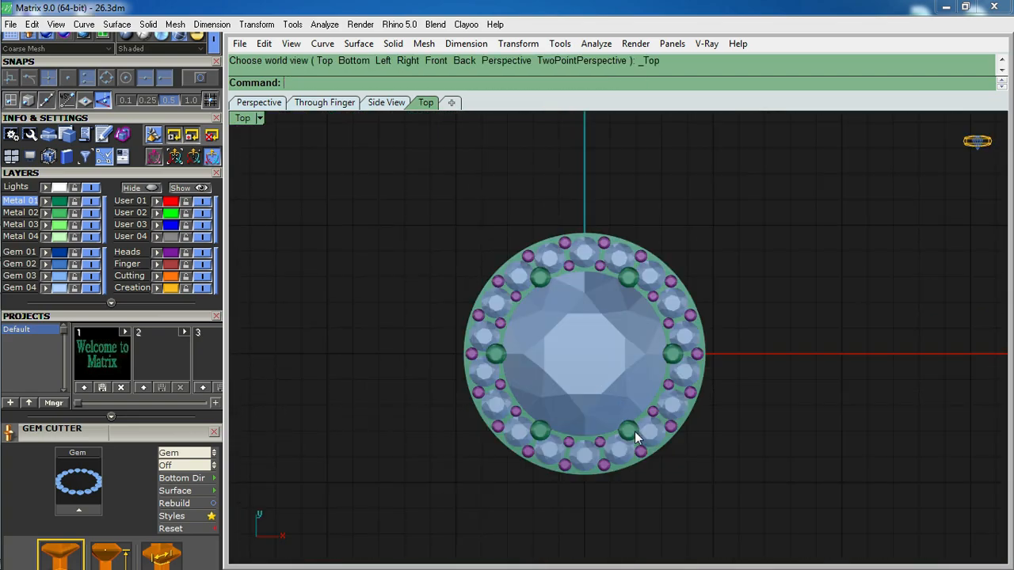
key("ctrl+alt+w")
key("ctrl+alt+s")
right_click(753, 461)
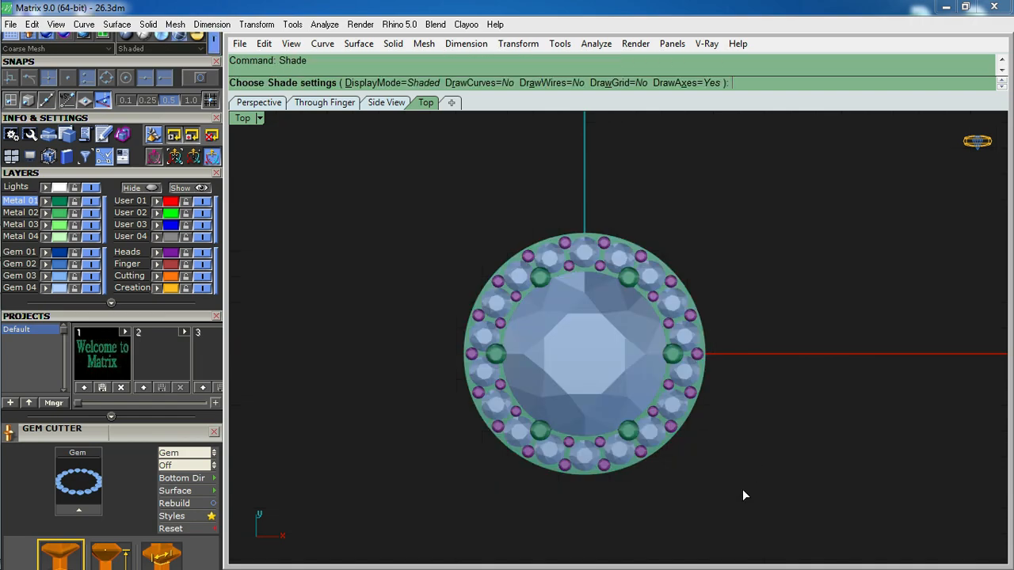
mouse_move(742, 489)
right_mouse_down("ctrl+shift")
mouse_move(653, 386)
mouse_move(684, 415)
mouse_move(551, 423)
mouse_move(629, 403)
mouse_move(608, 434)
mouse_move(654, 452)
mouse_move(724, 421)
mouse_move(727, 350)
mouse_move(774, 220)
mouse_move(663, 294)
mouse_move(435, 288)
right_mouse_up("ctrl+shift")
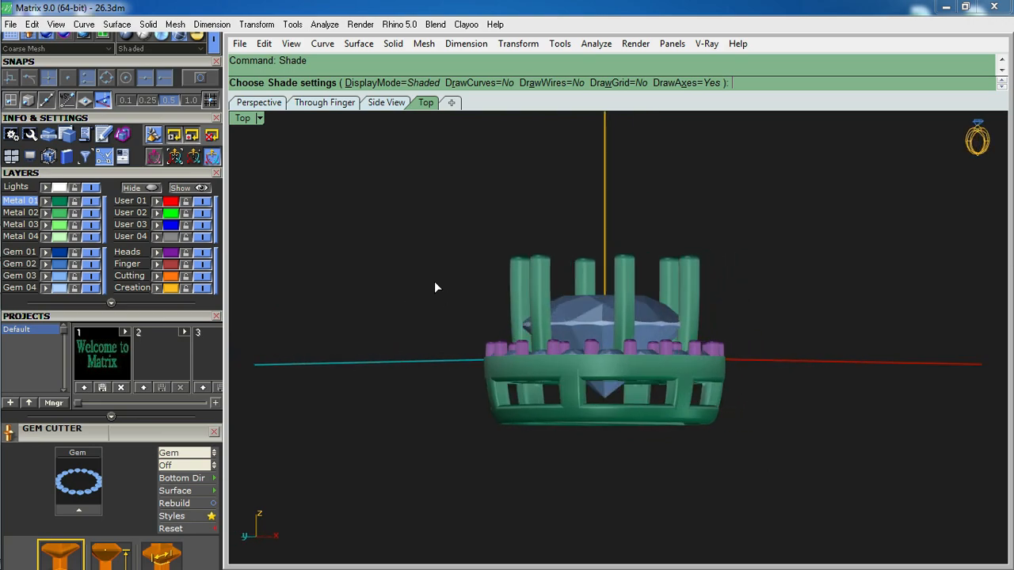
mouse_move(547, 356)
right_mouse_down("ctrl+shift")
mouse_move(674, 466)
mouse_move(792, 456)
right_mouse_up("ctrl+shift")
key("ctrl+F1")
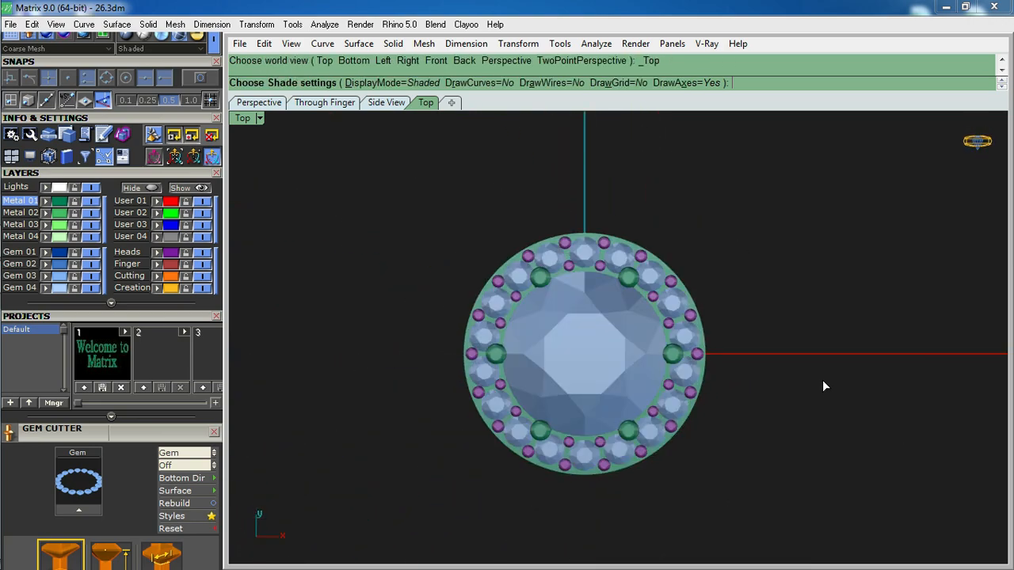
right_click(821, 377)
right_click_drag(757, 407, 773, 404)
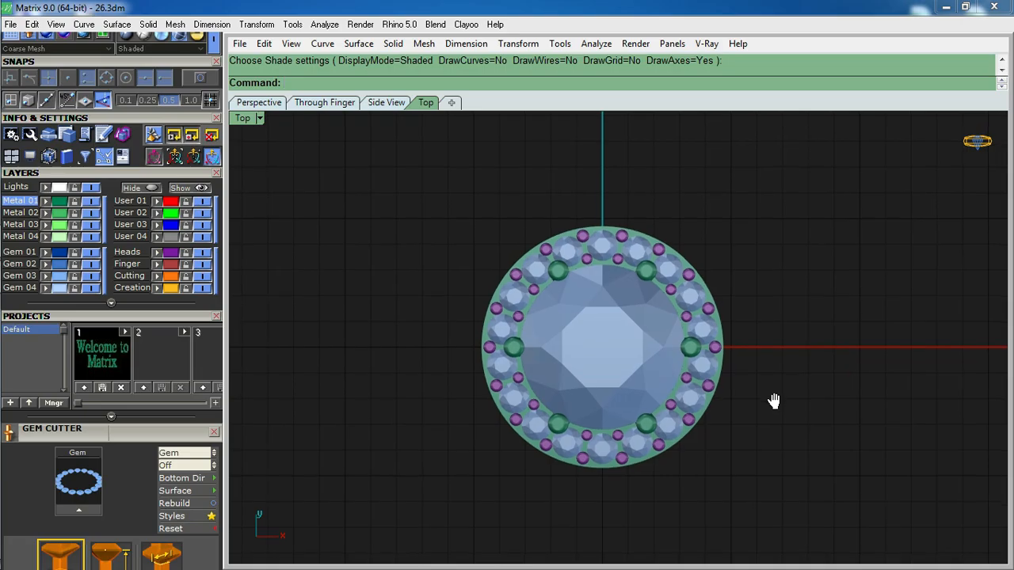